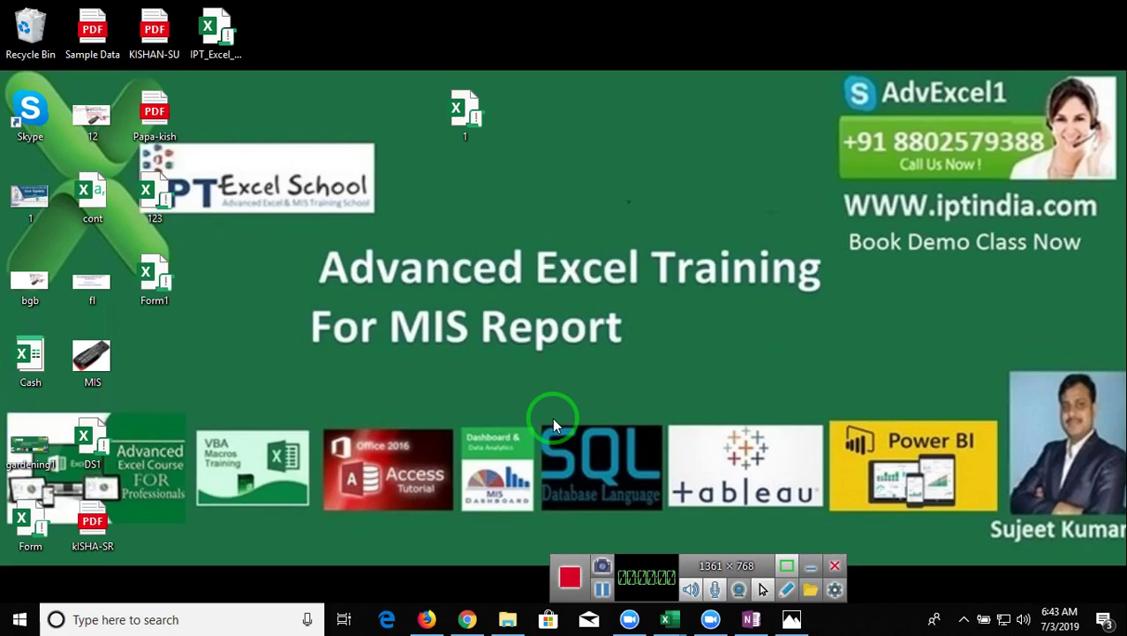
# Close the Photos viewer and bring up Chrome's Google image results for 'excel data'.
pyautogui.click(791, 620)
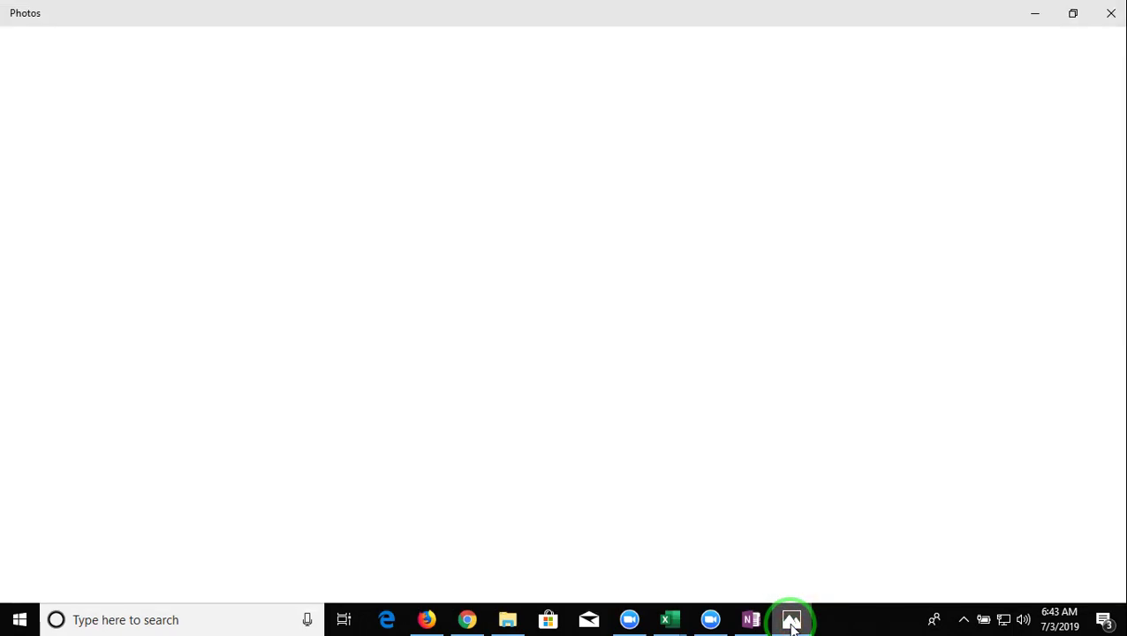
pyautogui.click(1111, 18)
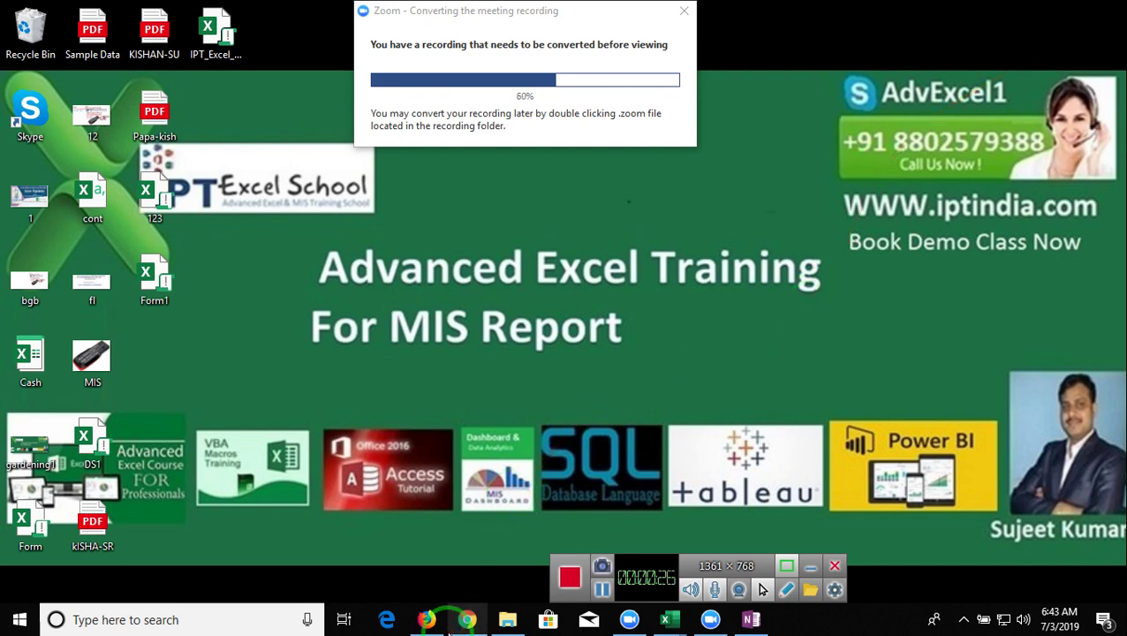
pyautogui.click(466, 620)
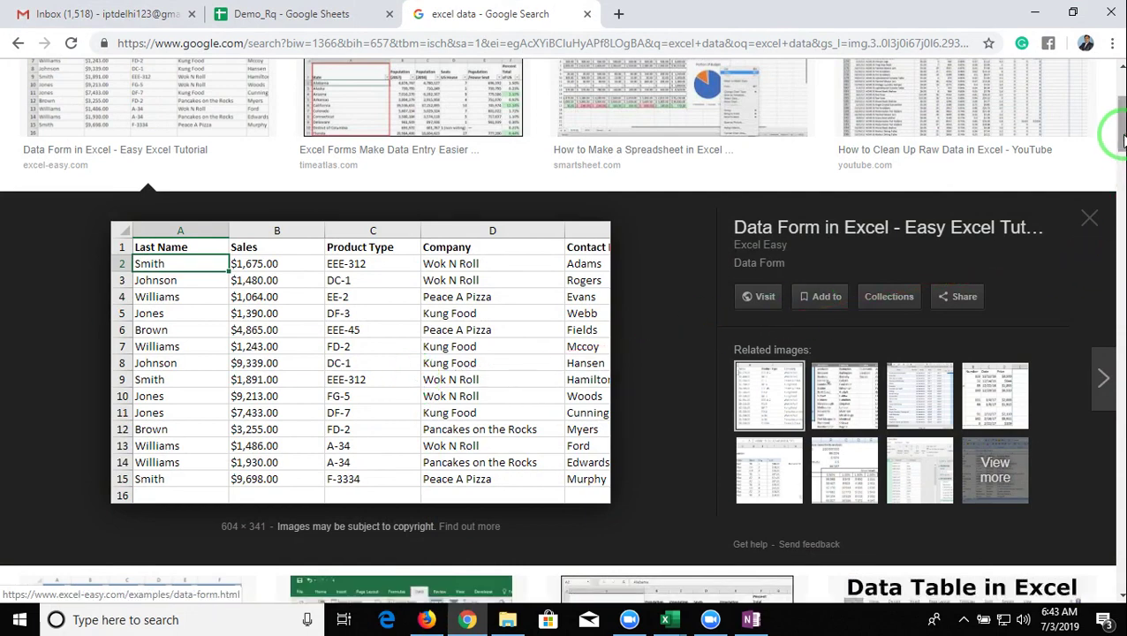
pyautogui.moveTo(1120, 142)
pyautogui.mouseDown()
pyautogui.moveTo(1120, 124)
pyautogui.moveTo(1120, 245)
pyautogui.mouseUp()
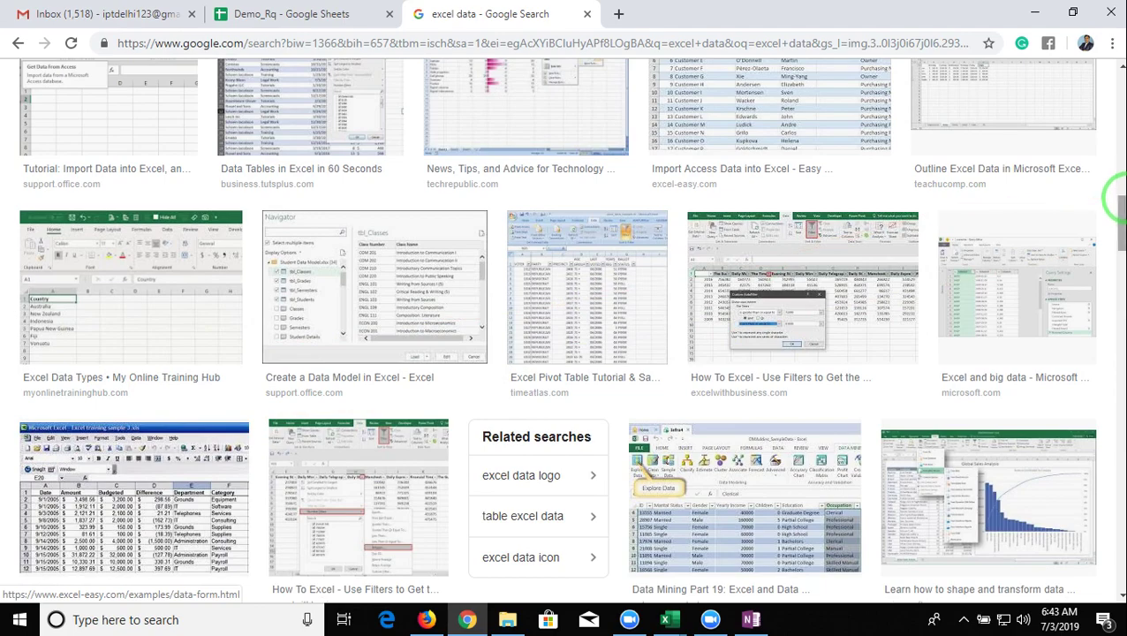
pyautogui.moveTo(1118, 205); pyautogui.dragTo(1120, 327)
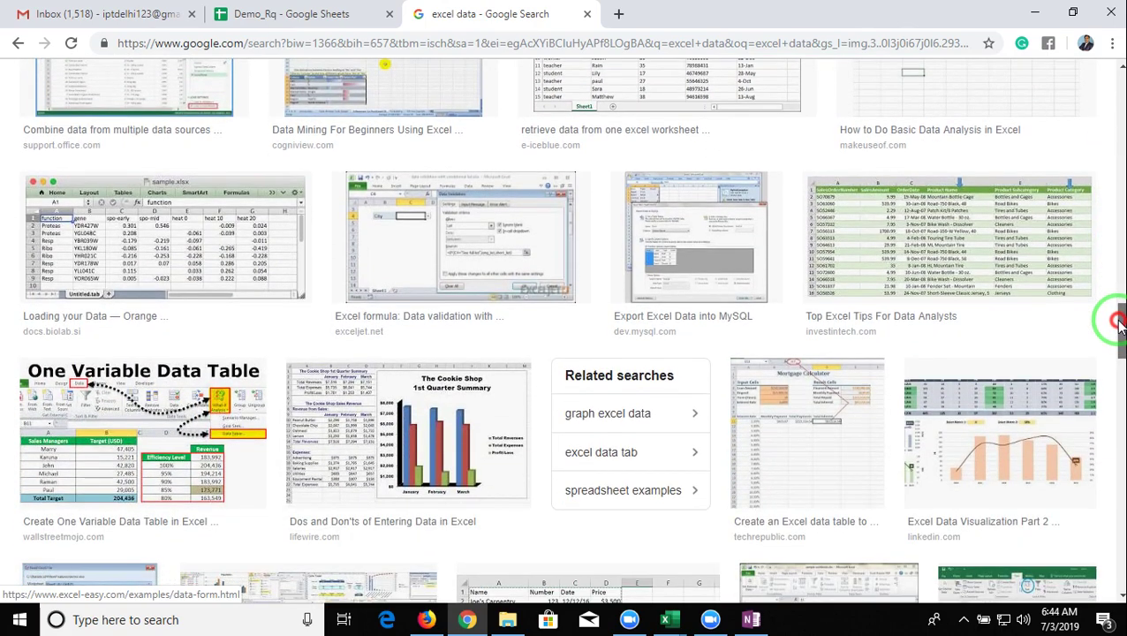
pyautogui.moveTo(1120, 325)
pyautogui.mouseDown()
pyautogui.moveTo(1114, 500)
pyautogui.moveTo(1116, 335)
pyautogui.moveTo(1118, 398)
pyautogui.moveTo(1120, 376)
pyautogui.moveTo(292, 625)
pyautogui.mouseUp()
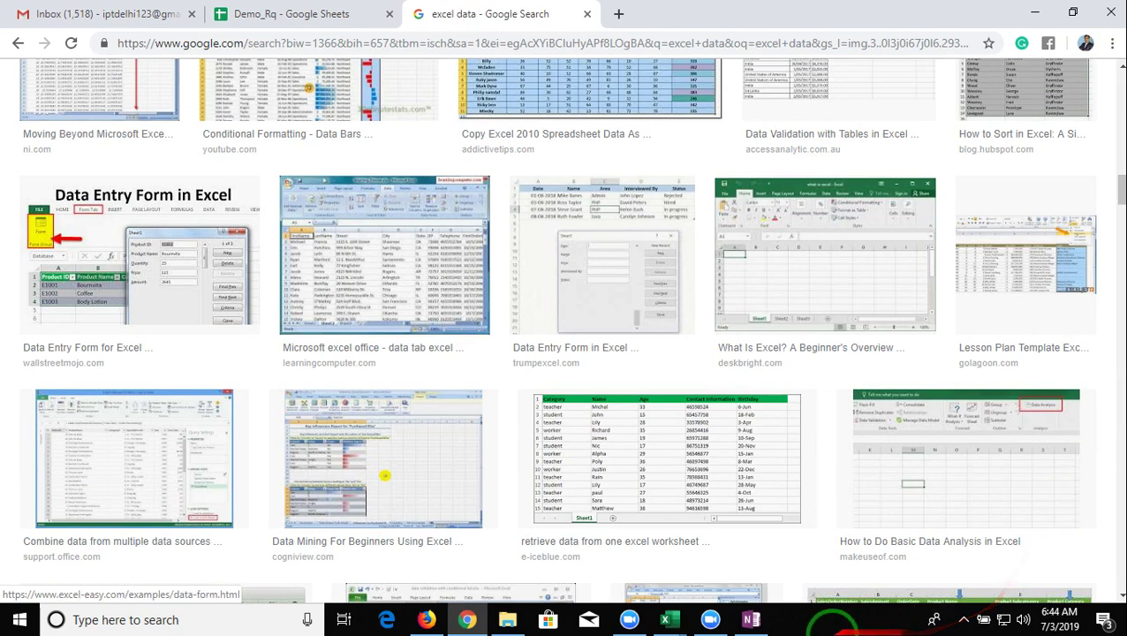
pyautogui.click(274, 625)
pyautogui.write('on')
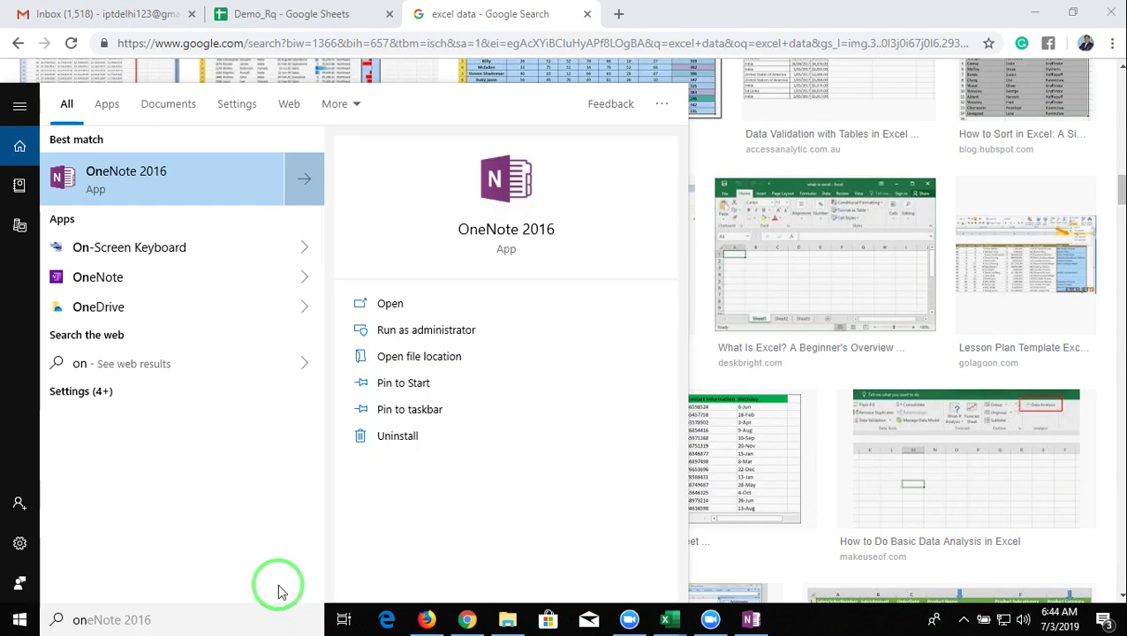
pyautogui.press('BackSpace')
pyautogui.press('BackSpace')
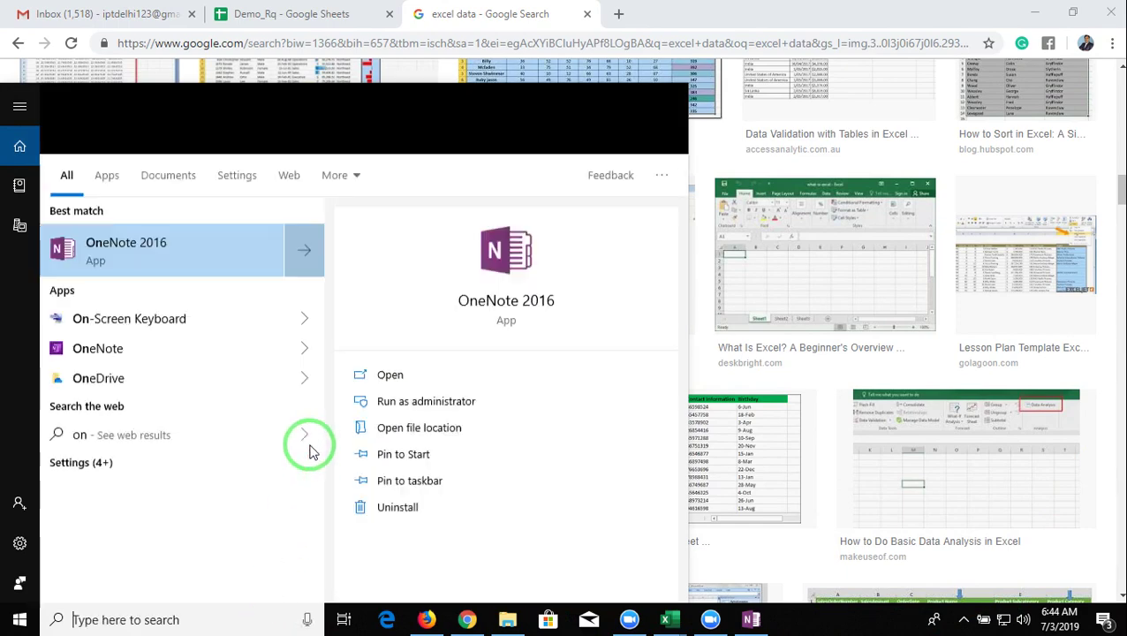
pyautogui.click(758, 620)
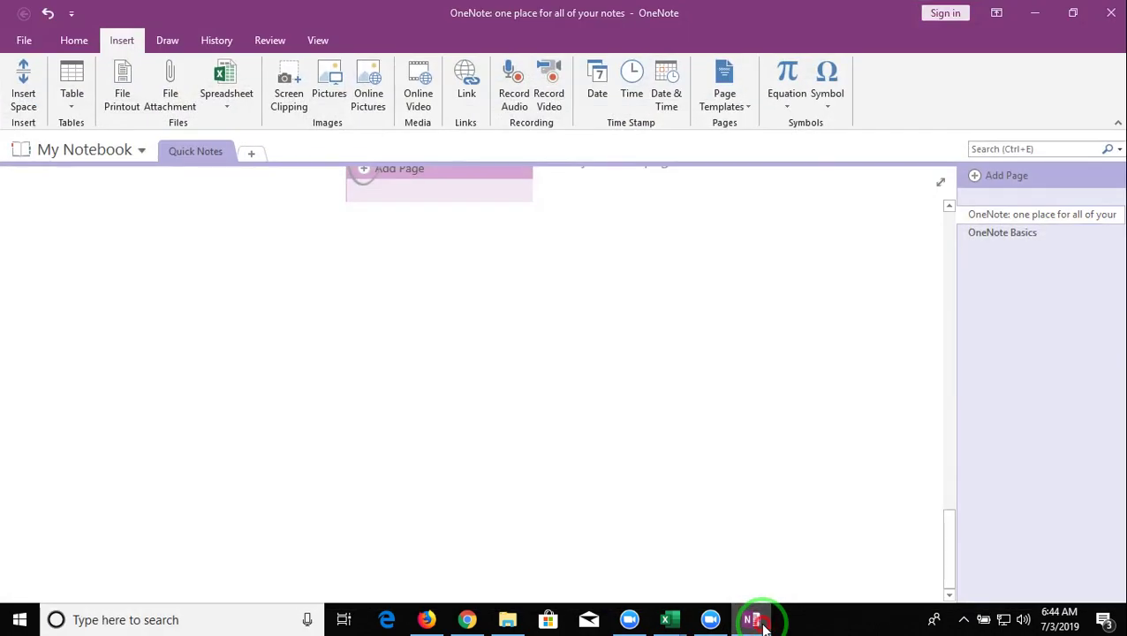
pyautogui.click(757, 620)
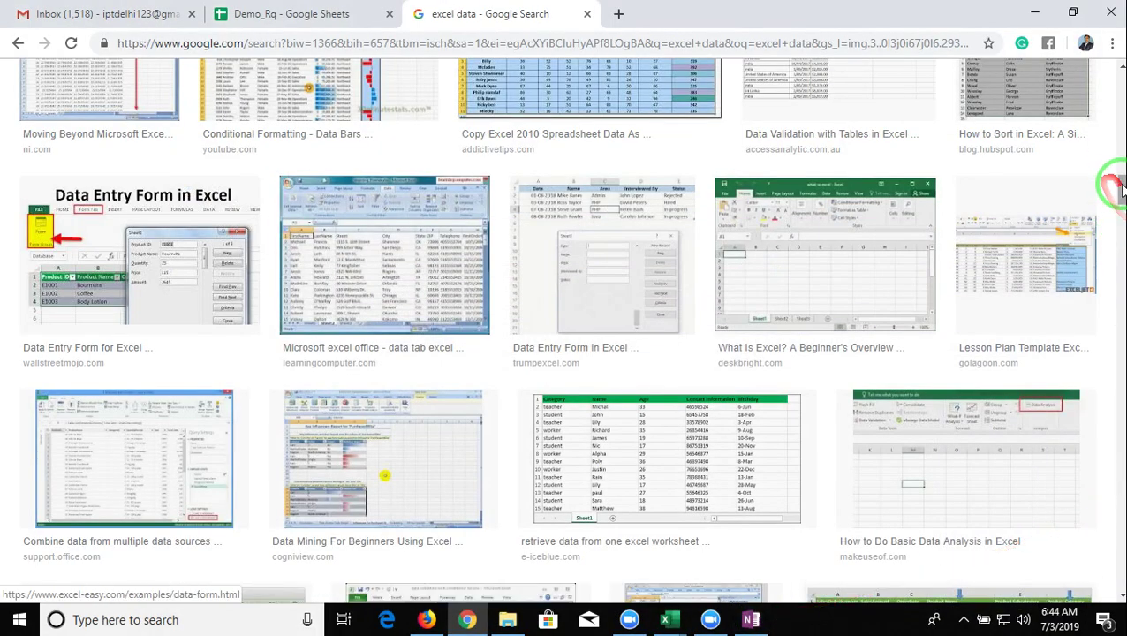
# Scroll back to the Last Name and Sales table preview, then bring OneNote forward.
pyautogui.moveTo(1120, 191); pyautogui.dragTo(1120, 187)
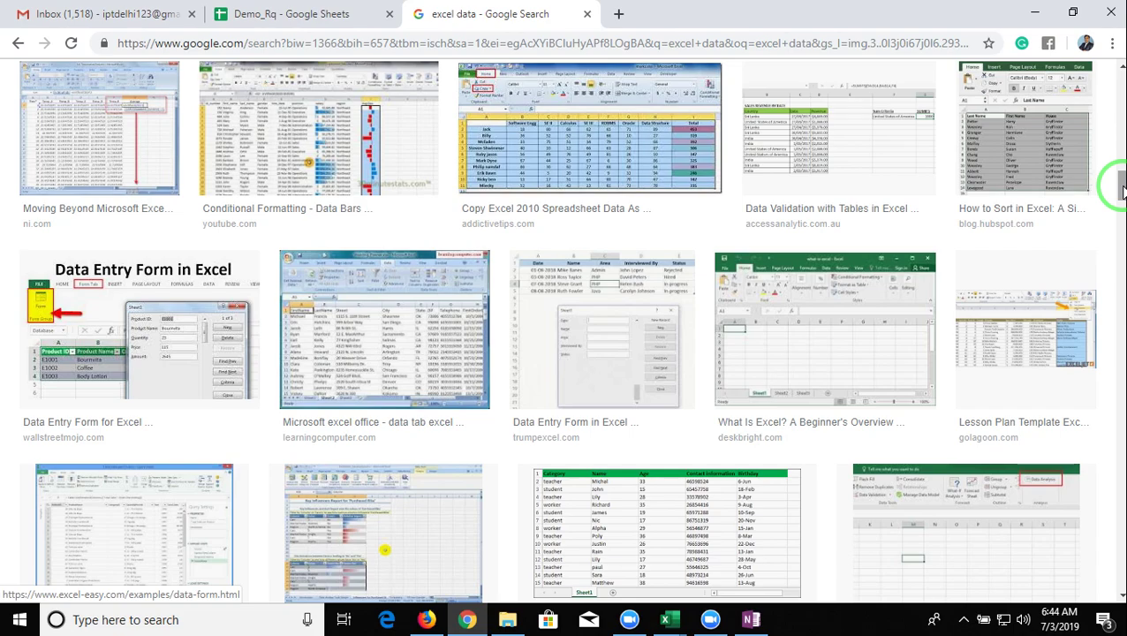
pyautogui.moveTo(1120, 187); pyautogui.dragTo(1120, 112)
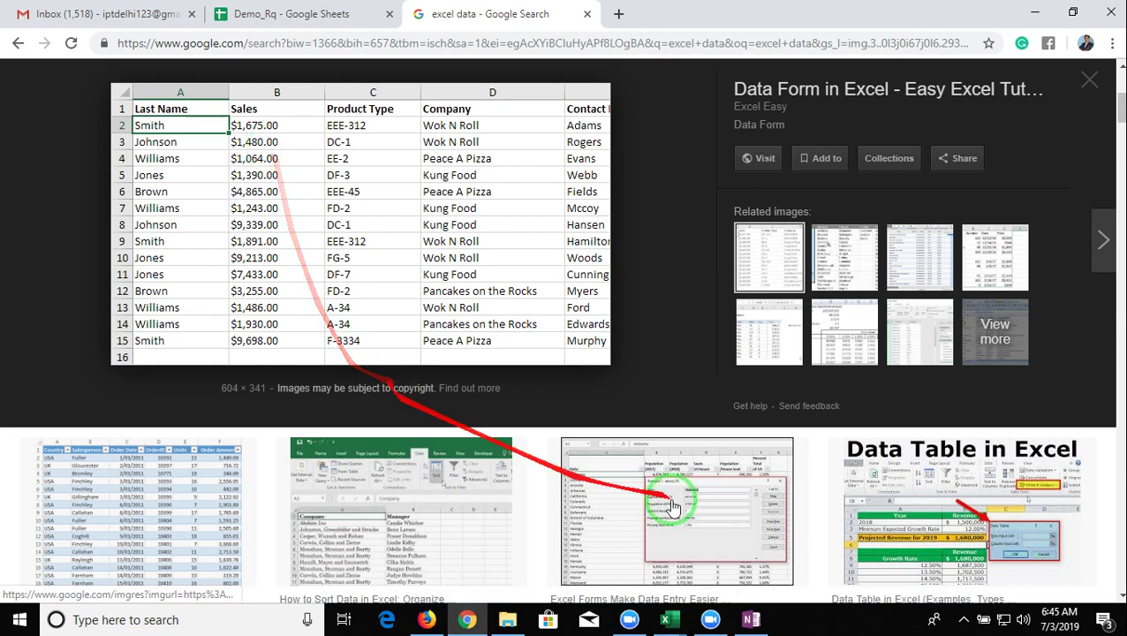
pyautogui.click(749, 622)
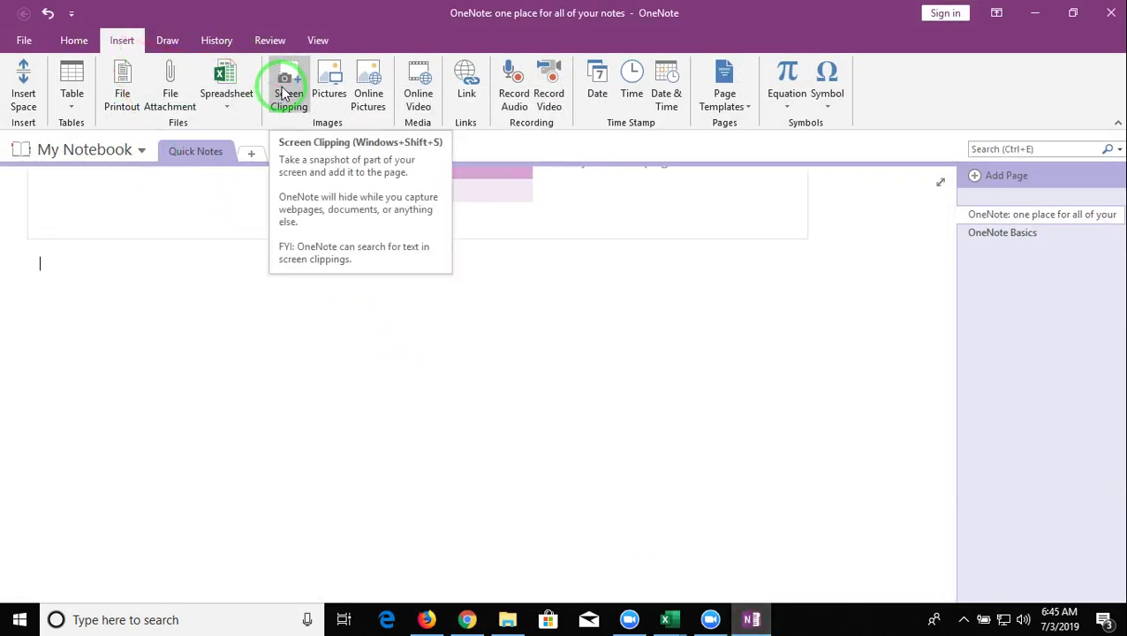
# Screen-clip the Last Name column, Smith through Smith, onto the Quick Notes page.
pyautogui.click(296, 99)
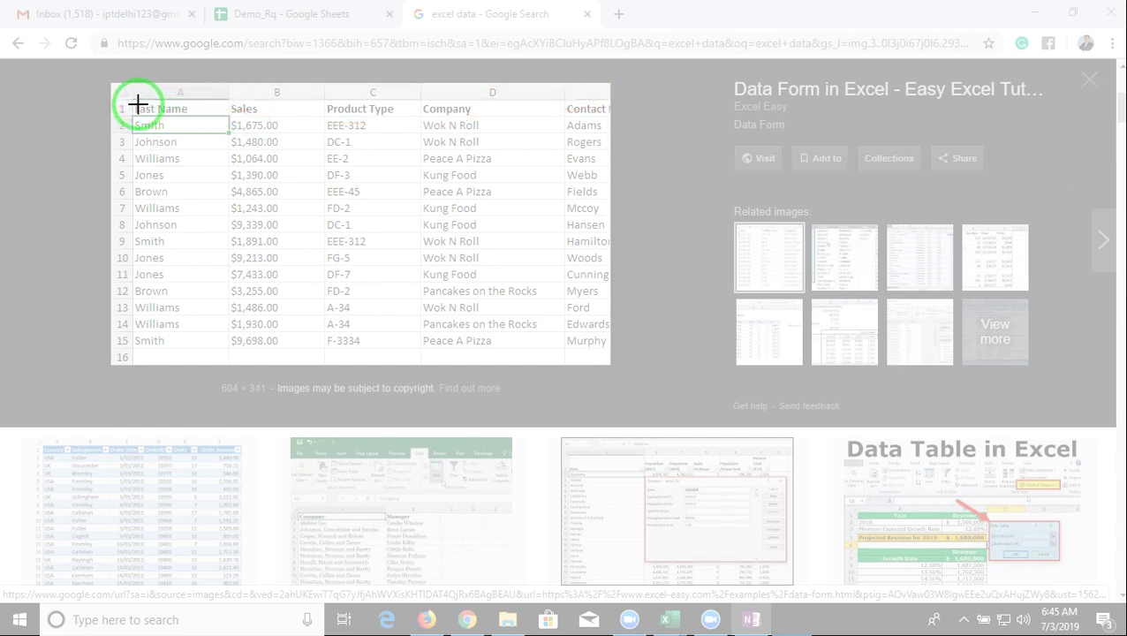
pyautogui.moveTo(135, 102)
pyautogui.mouseDown()
pyautogui.moveTo(228, 163)
pyautogui.moveTo(222, 352)
pyautogui.mouseUp()
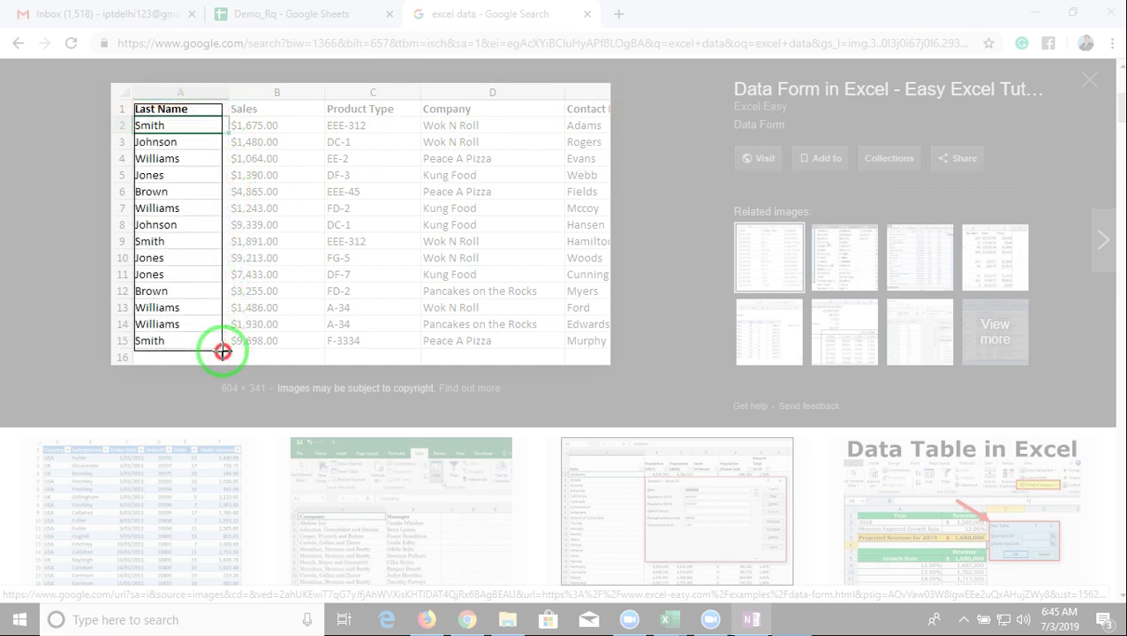
pyautogui.moveTo(223, 351); pyautogui.dragTo(226, 352)
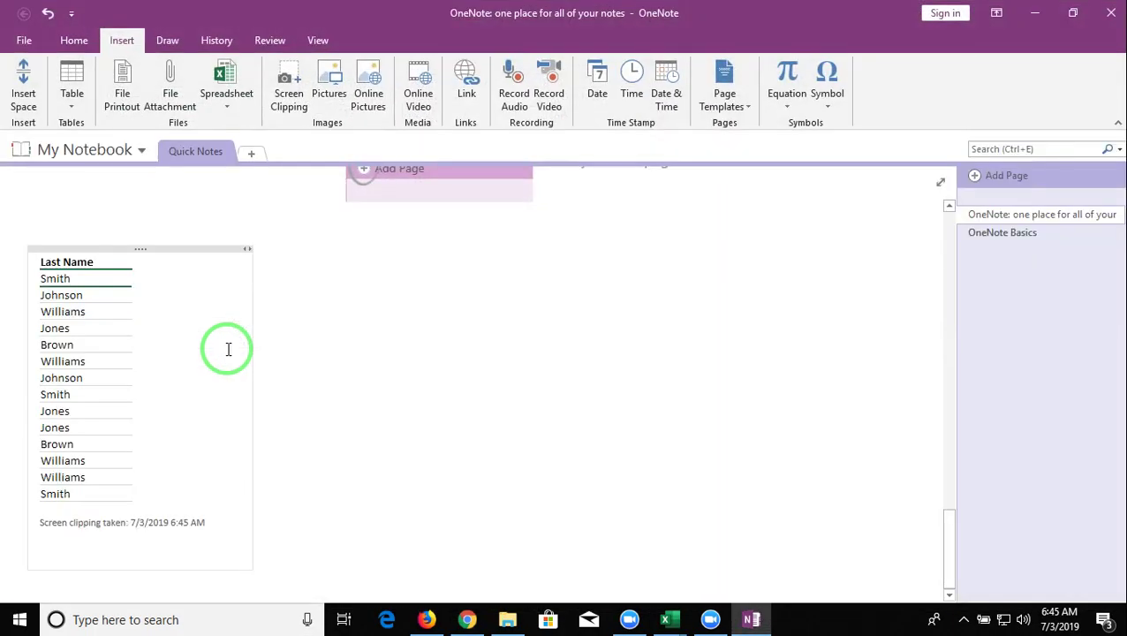
# Copy the Last Name clipping's recognised text with Copy Text from Picture.
pyautogui.click(284, 390)
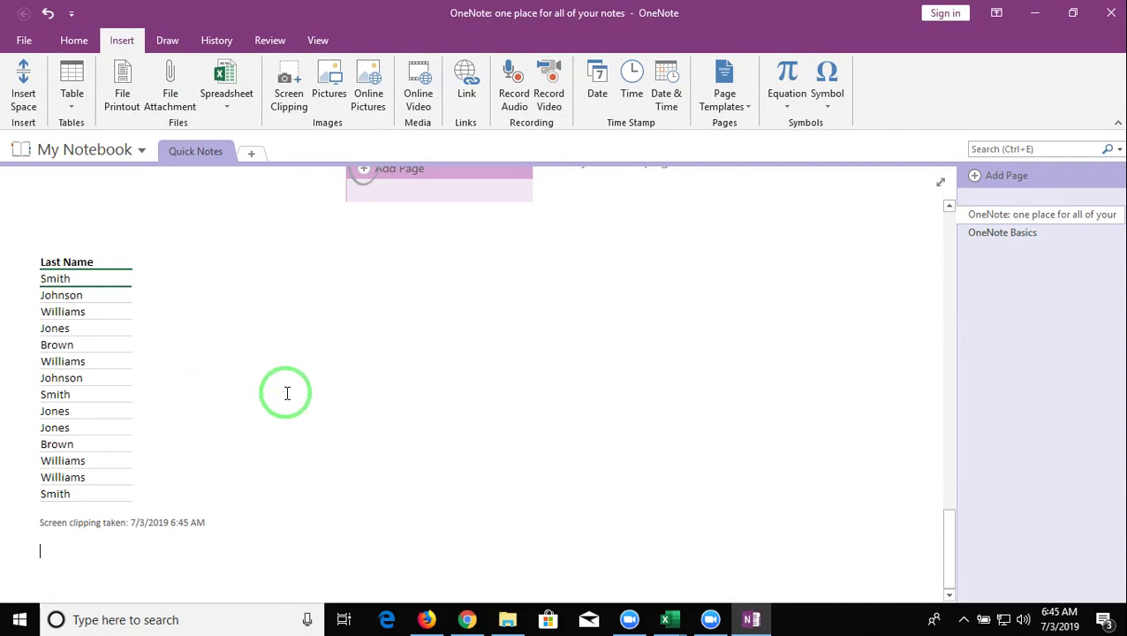
pyautogui.rightClick(91, 336)
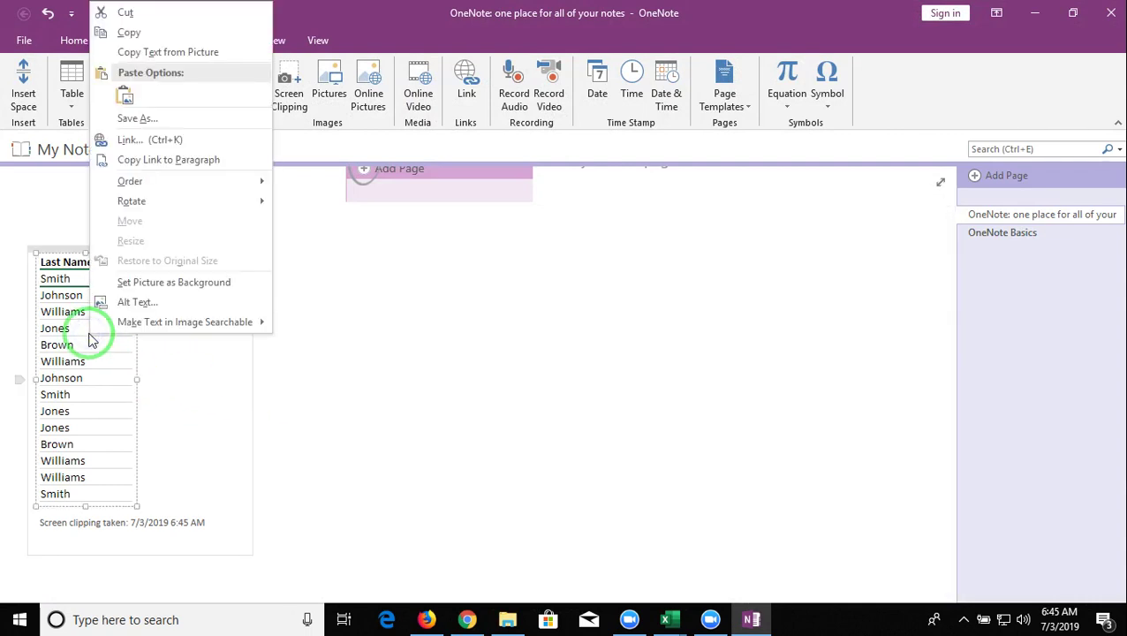
pyautogui.click(186, 68)
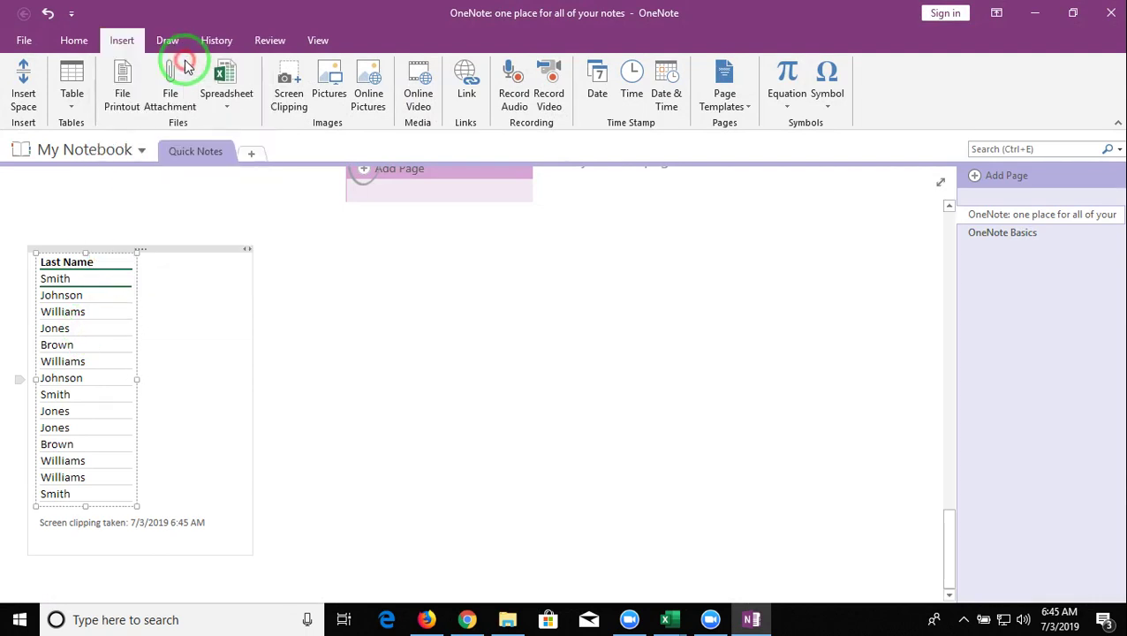
# Paste the recognised last names into A1:A15 of Book1's Sheet2, then return to OneNote.
pyautogui.click(663, 621)
pyautogui.click(623, 586)
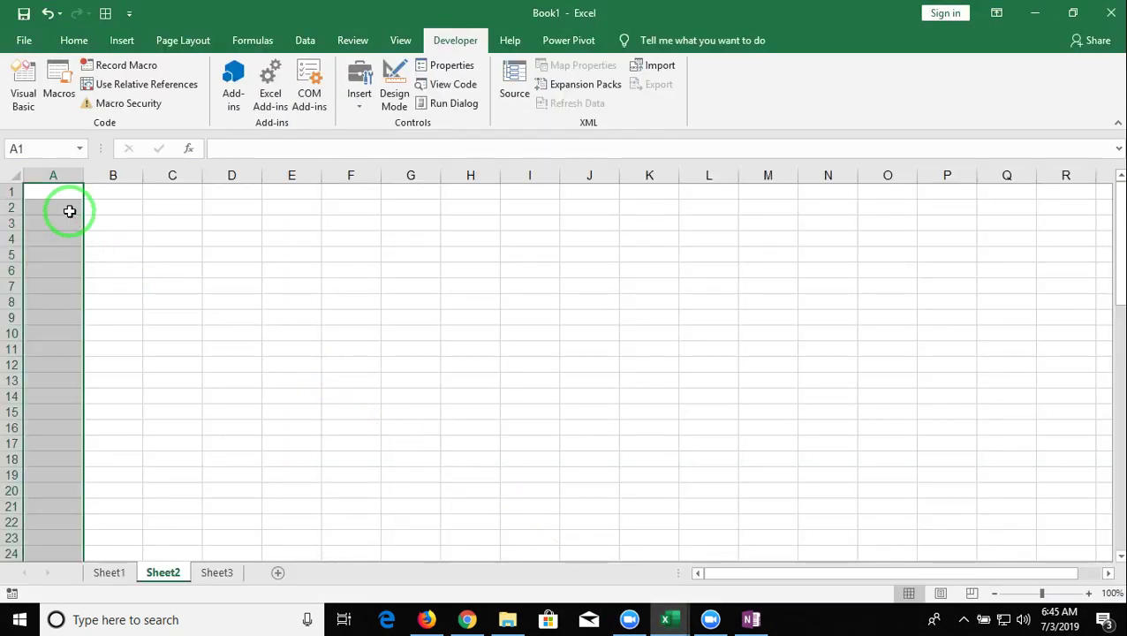
pyautogui.click(67, 193)
pyautogui.hotkey('ctrl', 'v')
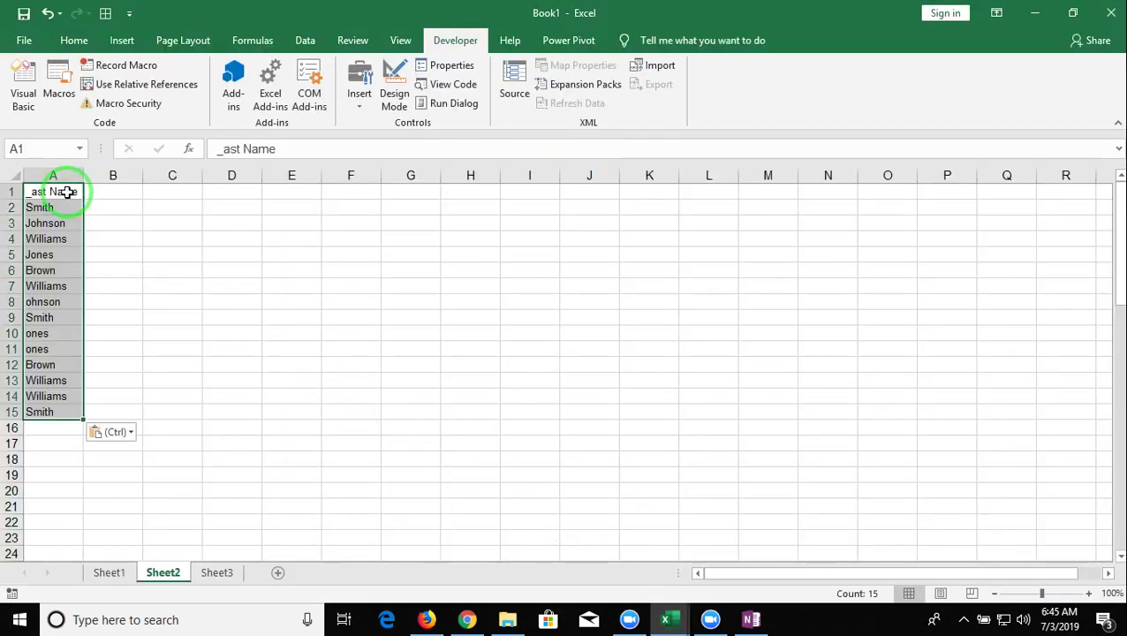
pyautogui.click(195, 252)
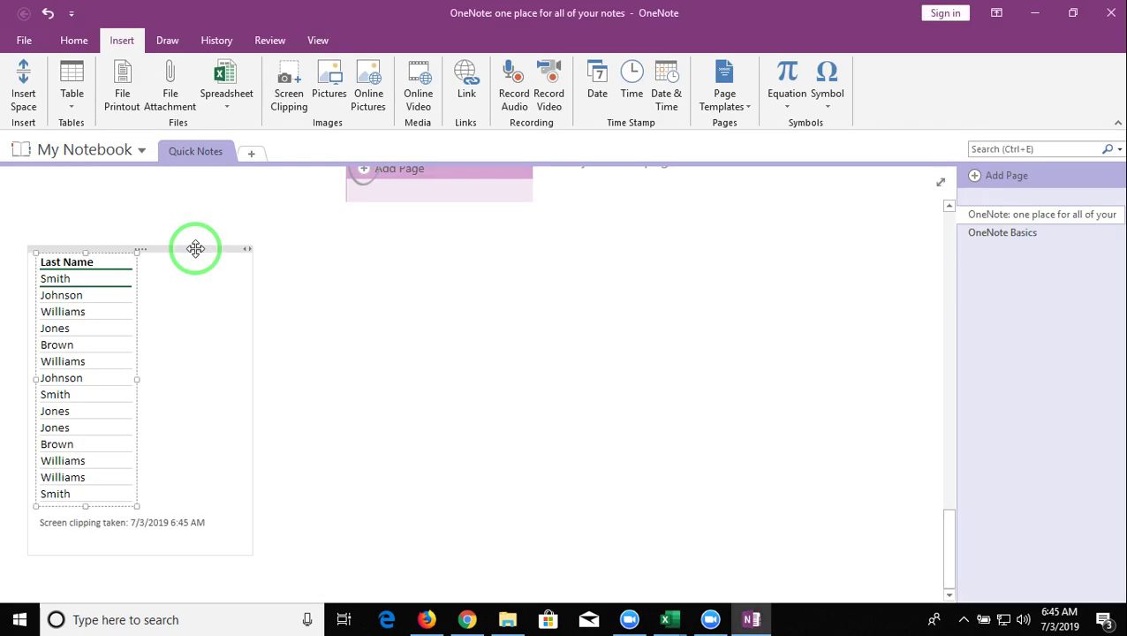
pyautogui.hotkey('alt', 'Tab')
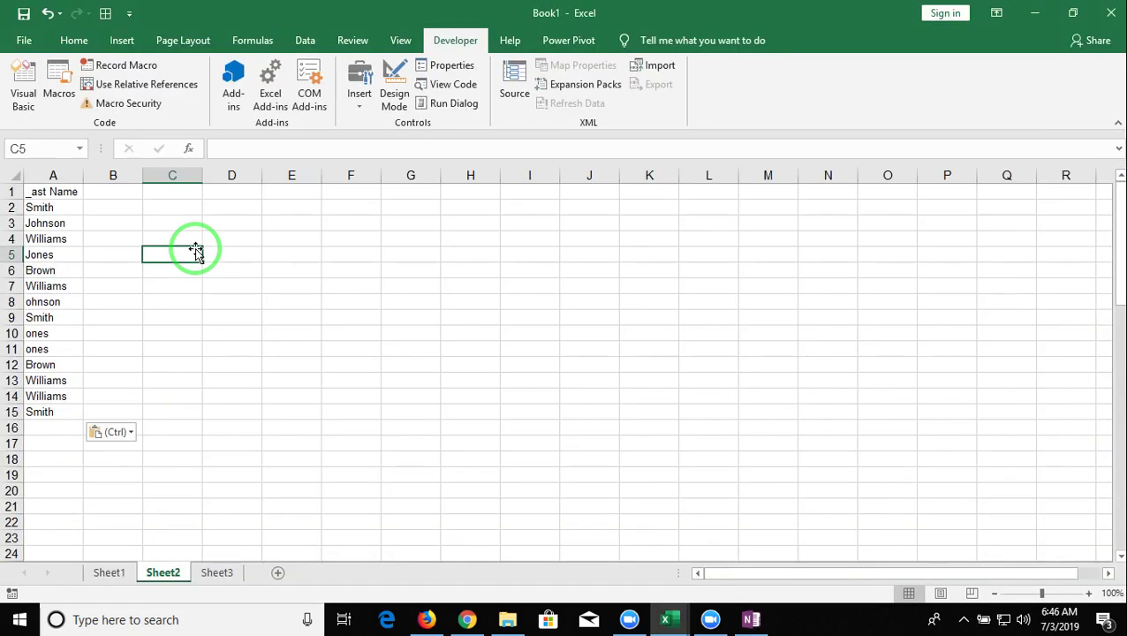
pyautogui.hotkey('alt', 'Tab')
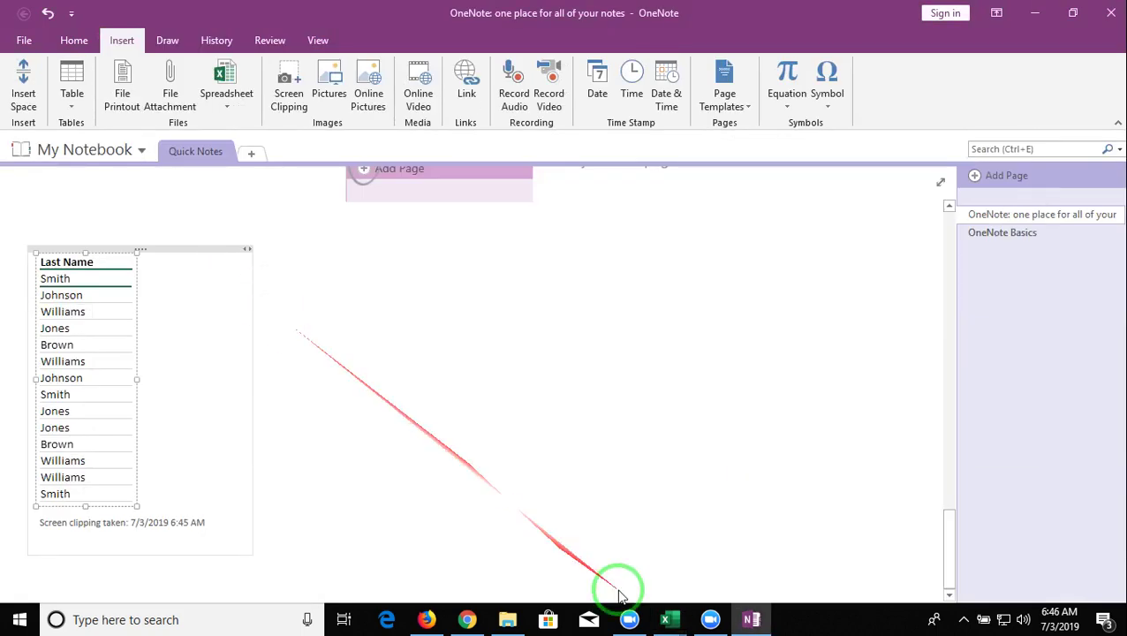
# Delete the Last Name clipping and its empty container from the Quick Notes page.
pyautogui.click(470, 620)
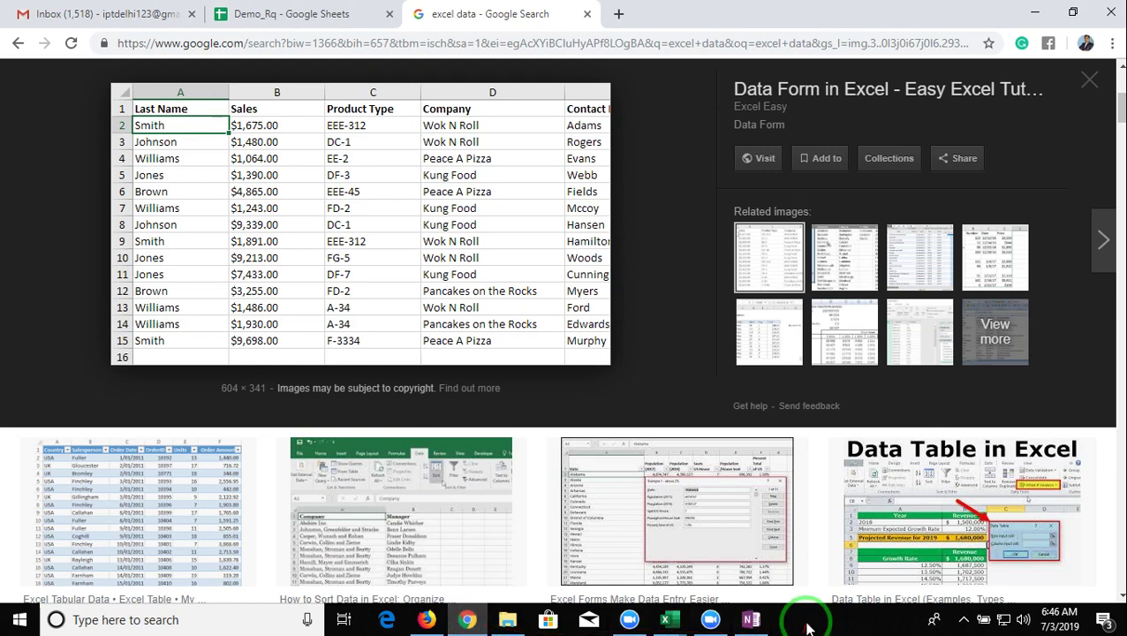
pyautogui.click(751, 620)
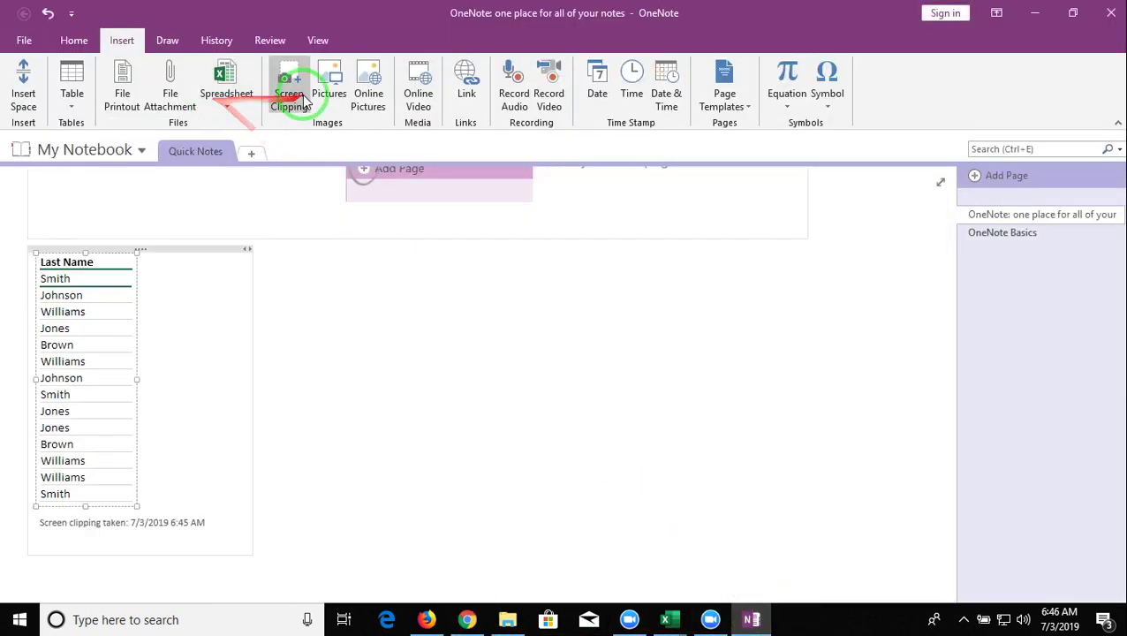
pyautogui.press('Delete')
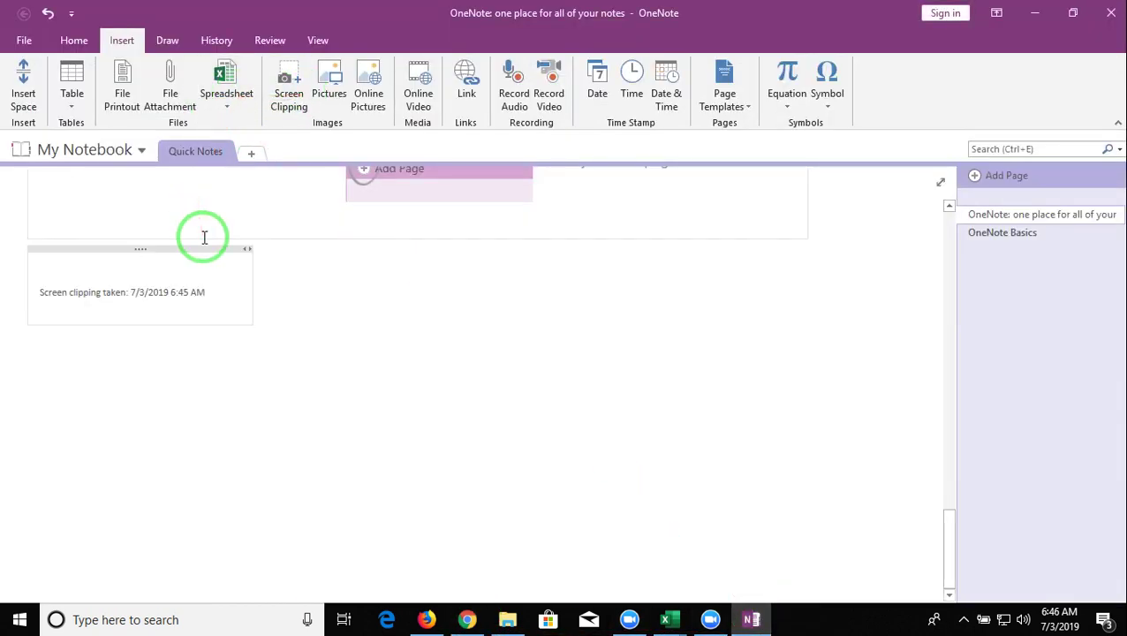
pyautogui.click(204, 246)
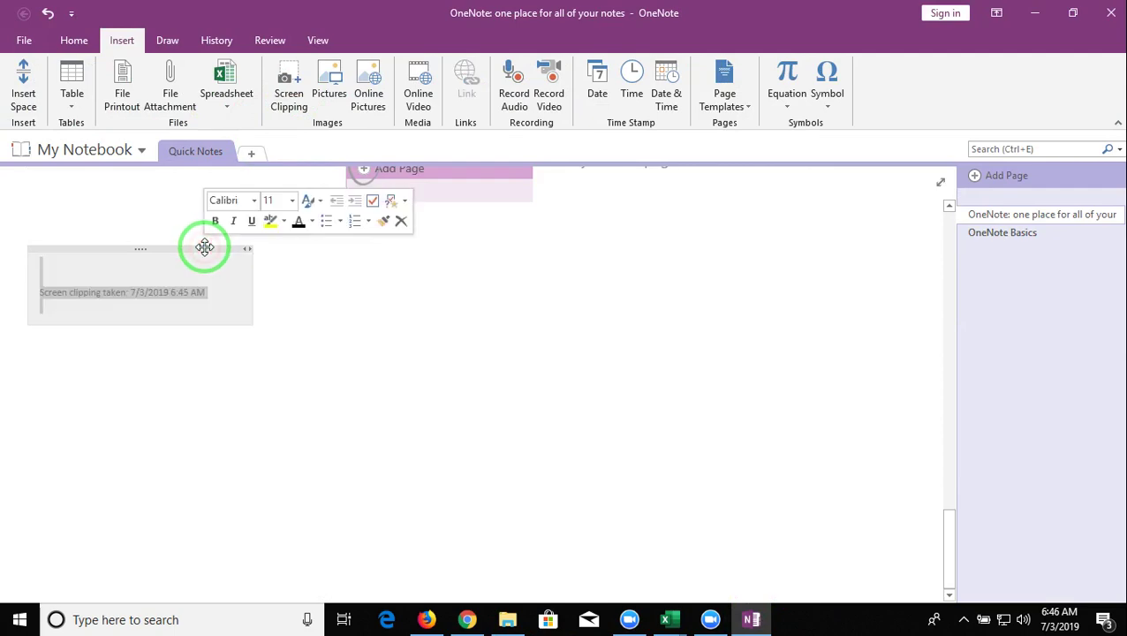
pyautogui.press('Delete')
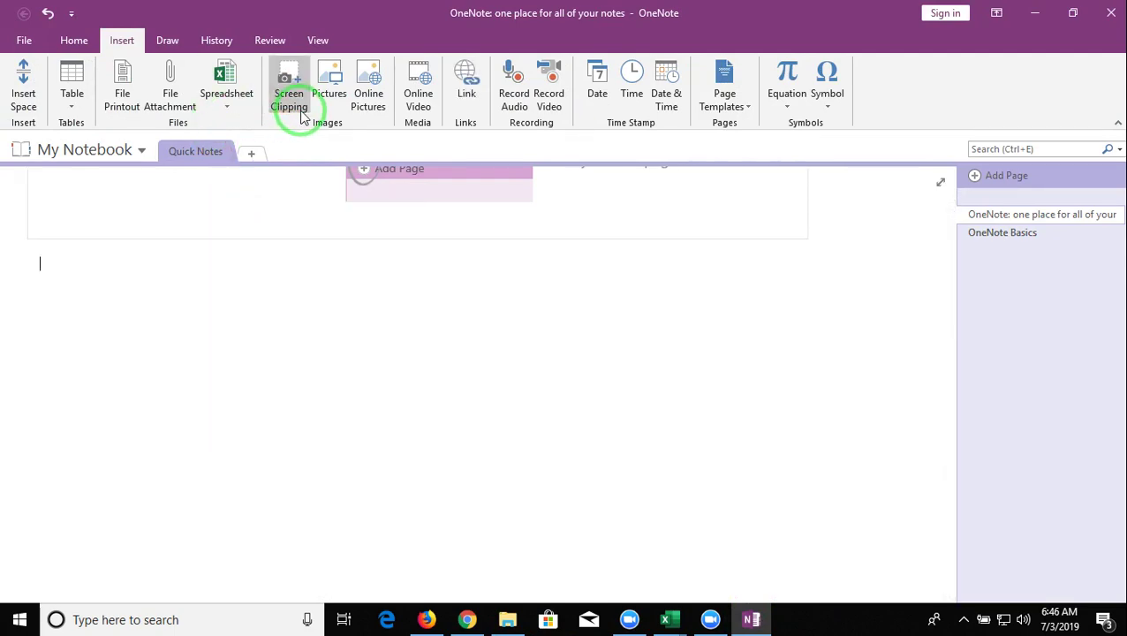
# Screen-clip the Sales column, $1,675.00 through $9,698.00, from the web table image.
pyautogui.click(298, 116)
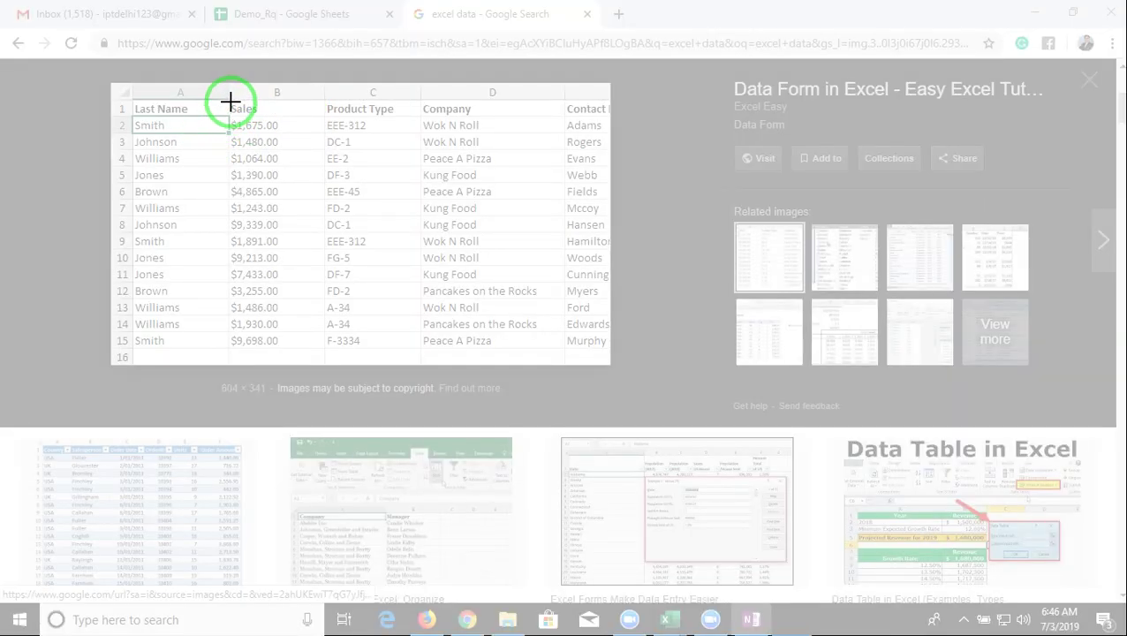
pyautogui.moveTo(229, 101); pyautogui.dragTo(297, 257)
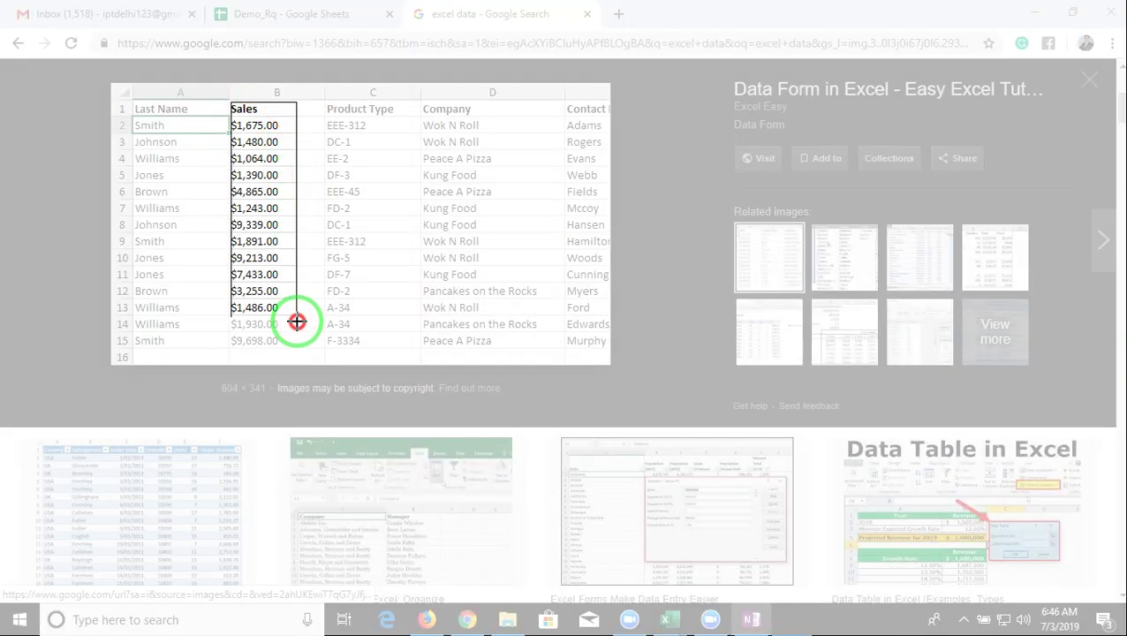
pyautogui.moveTo(297, 256); pyautogui.dragTo(297, 352)
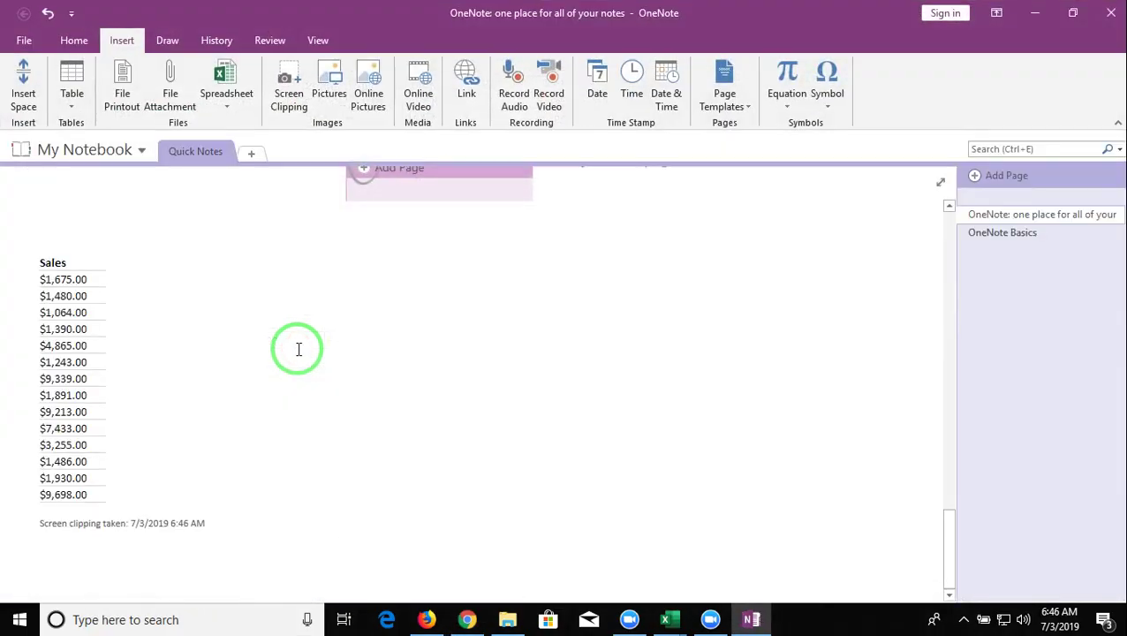
# Copy the Sales clipping's recognised text with Copy Text from Picture.
pyautogui.rightClick(74, 354)
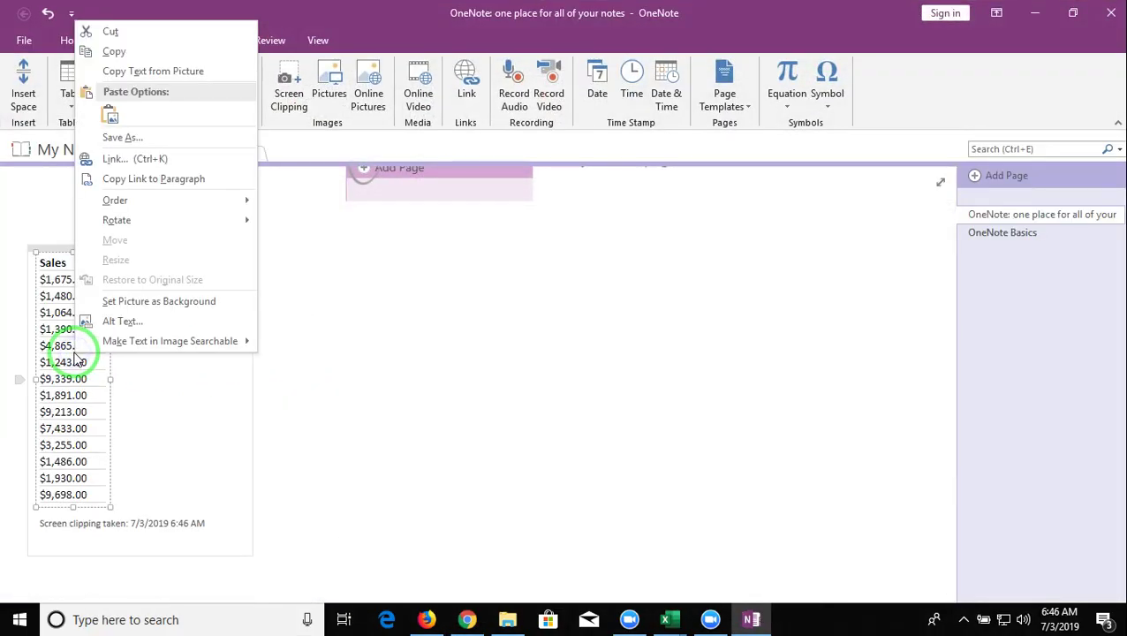
pyautogui.click(156, 78)
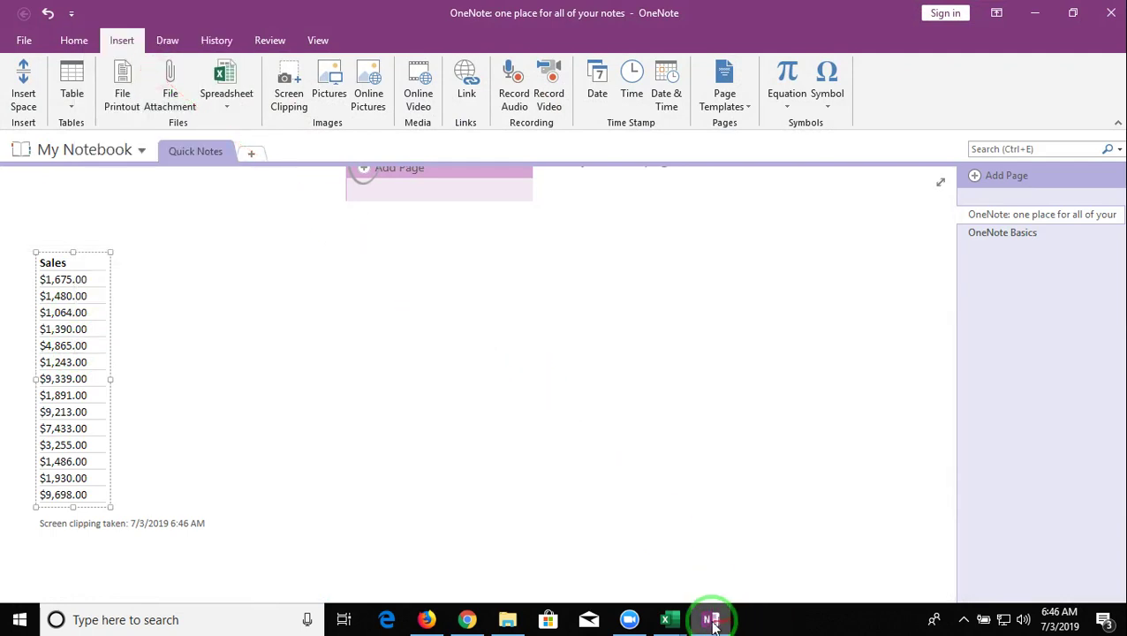
# Paste the Sales text into B1 of Book1, undo the garbled result, and return to OneNote.
pyautogui.moveTo(671, 619)
pyautogui.moveTo(720, 586)
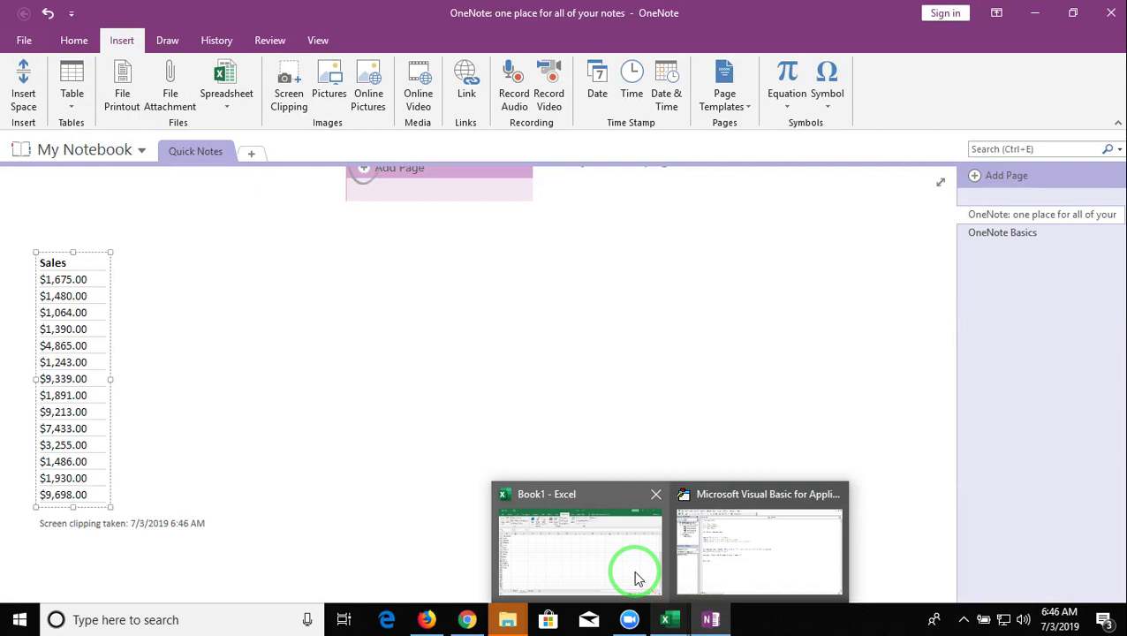
pyautogui.click(636, 574)
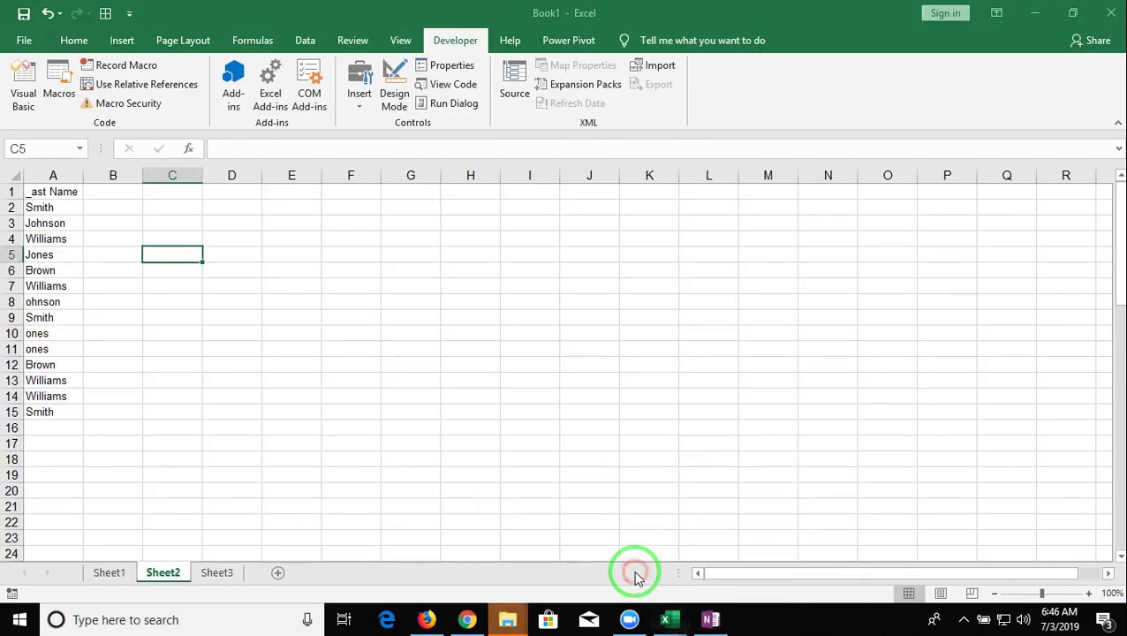
pyautogui.click(114, 200)
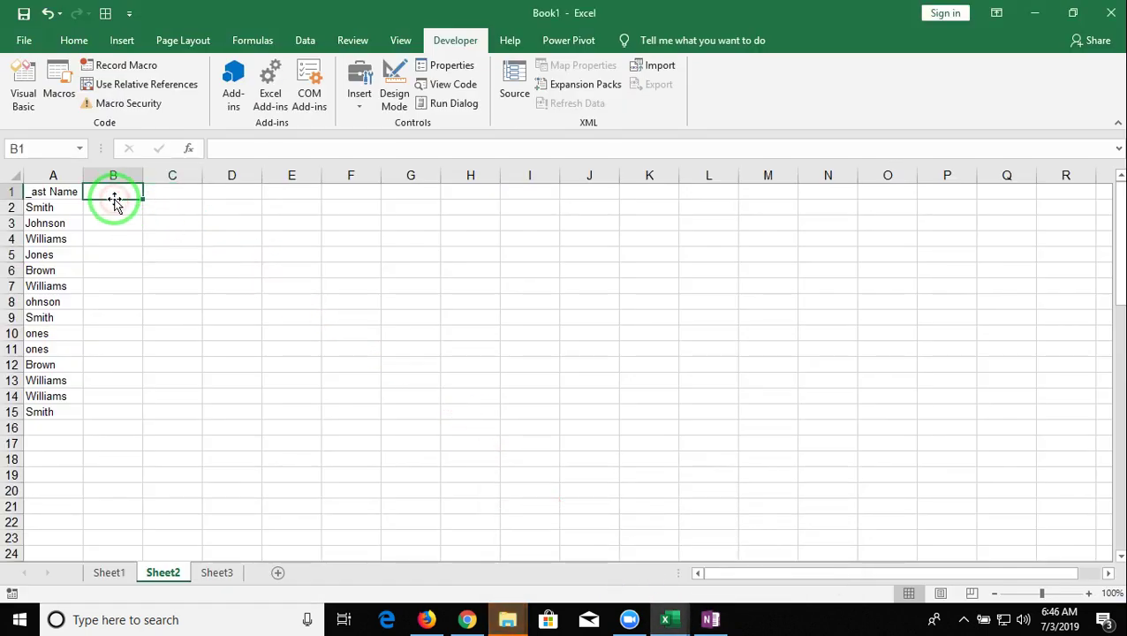
pyautogui.hotkey('ctrl', 'v')
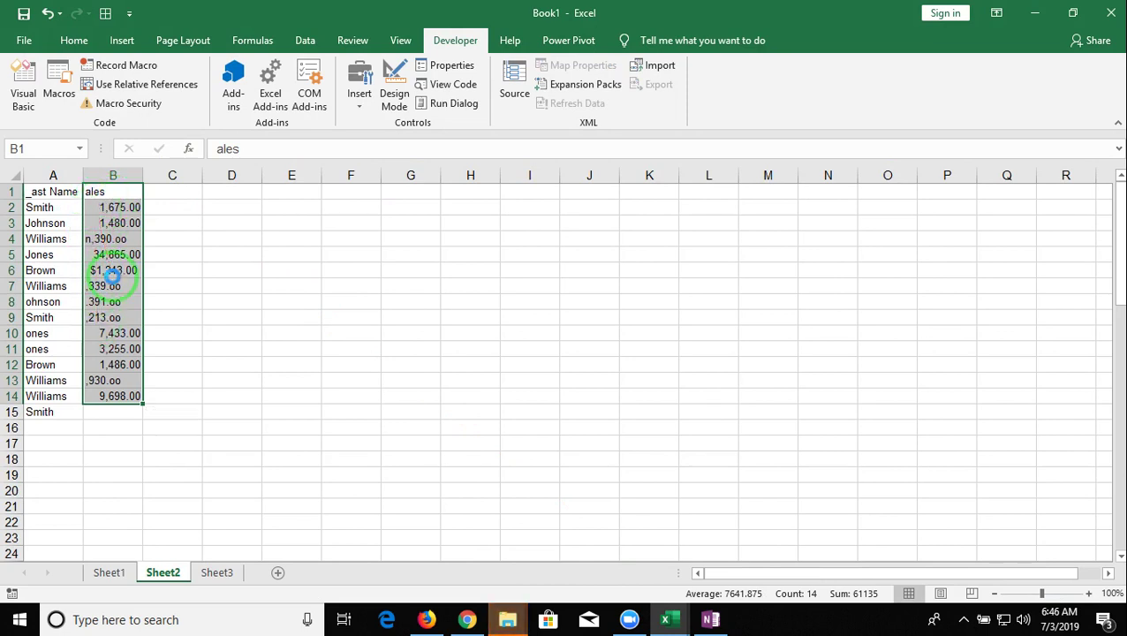
pyautogui.hotkey('ctrl', 'z')
pyautogui.hotkey('alt', 'Tab')
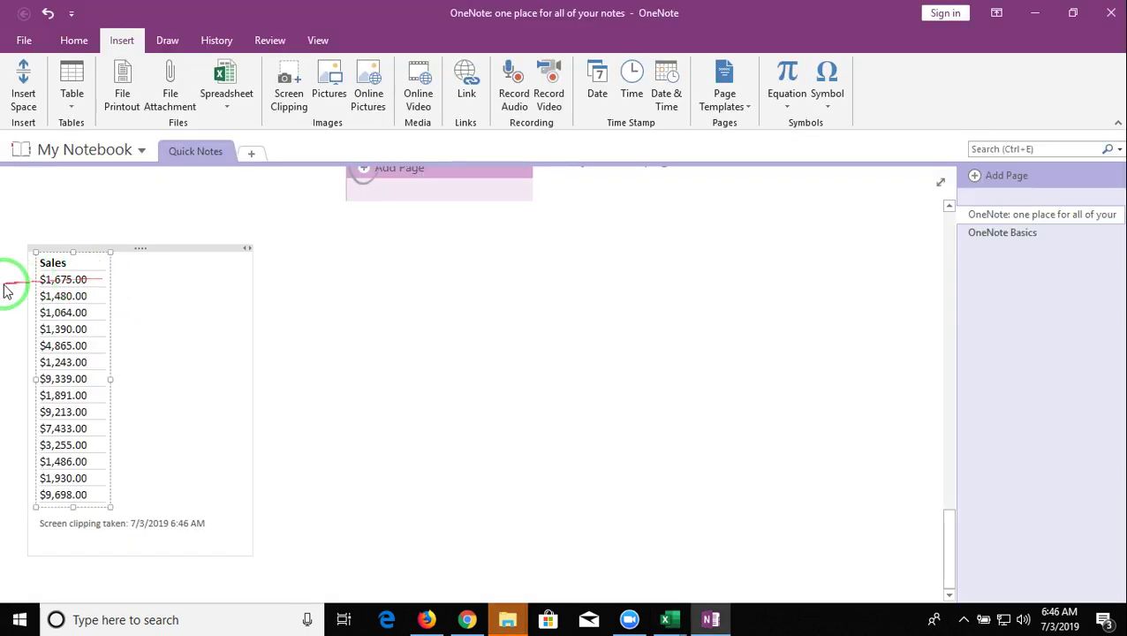
# Delete the Sales clipping picture and its leftover empty line.
pyautogui.moveTo(168, 344); pyautogui.dragTo(184, 257)
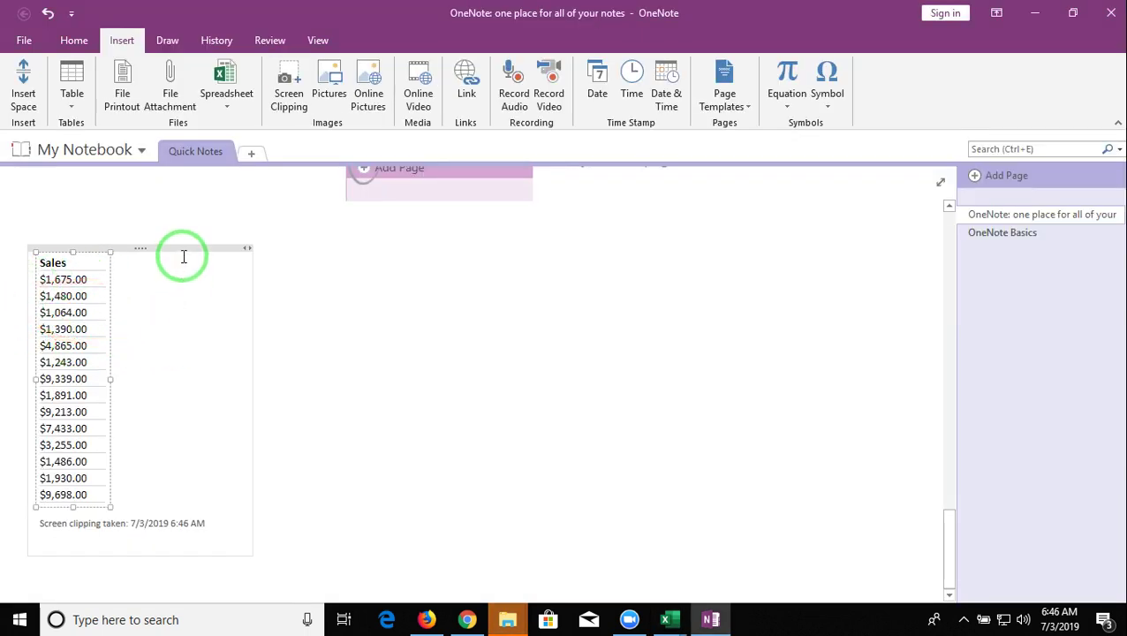
pyautogui.press('Delete')
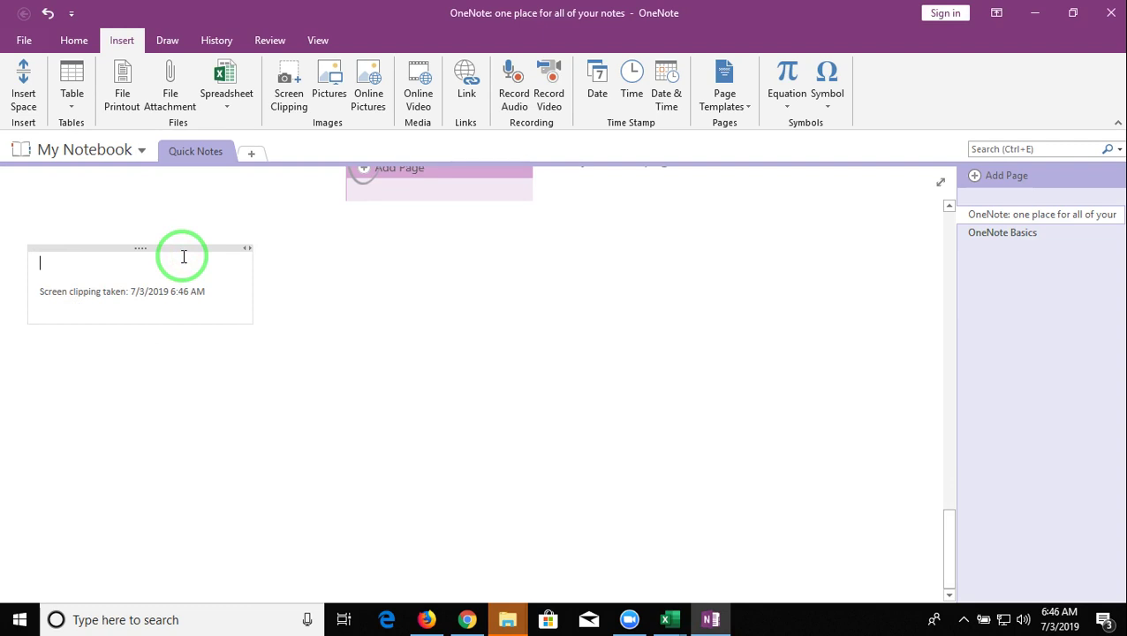
pyautogui.press('Delete')
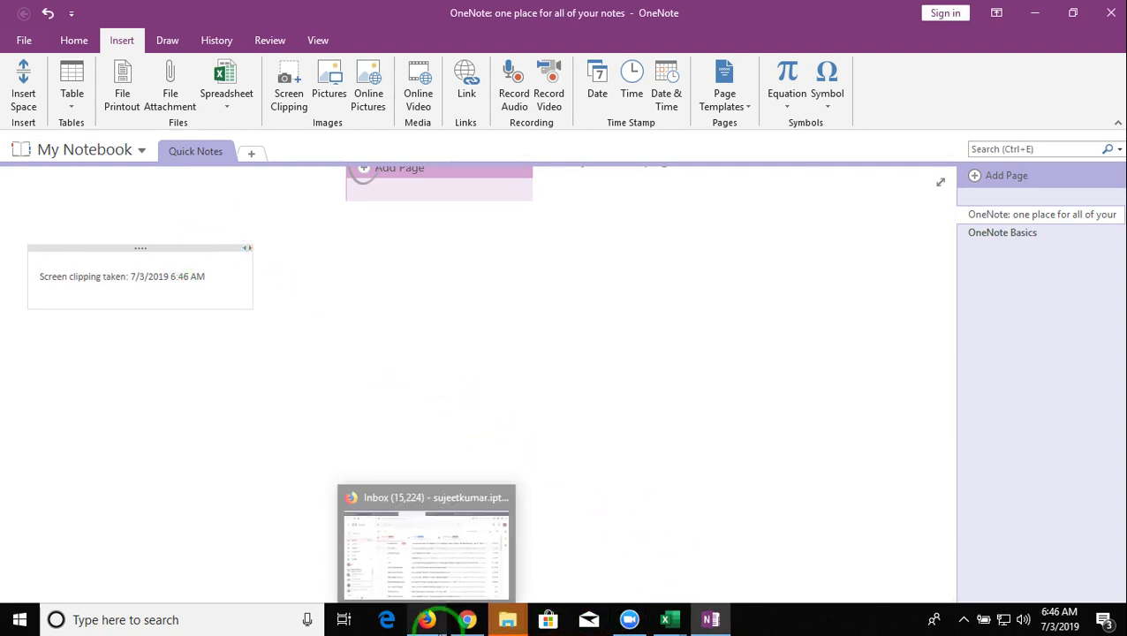
# Recapture the Sales column down to row 15, copy its recognised text, and return to Excel.
pyautogui.click(466, 623)
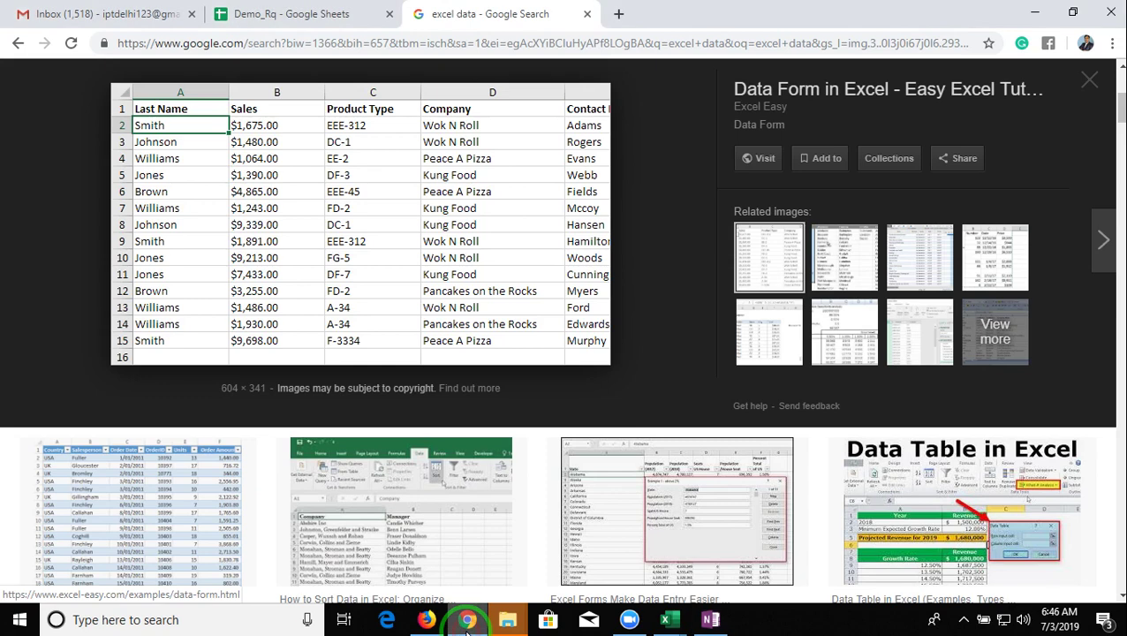
pyautogui.click(711, 619)
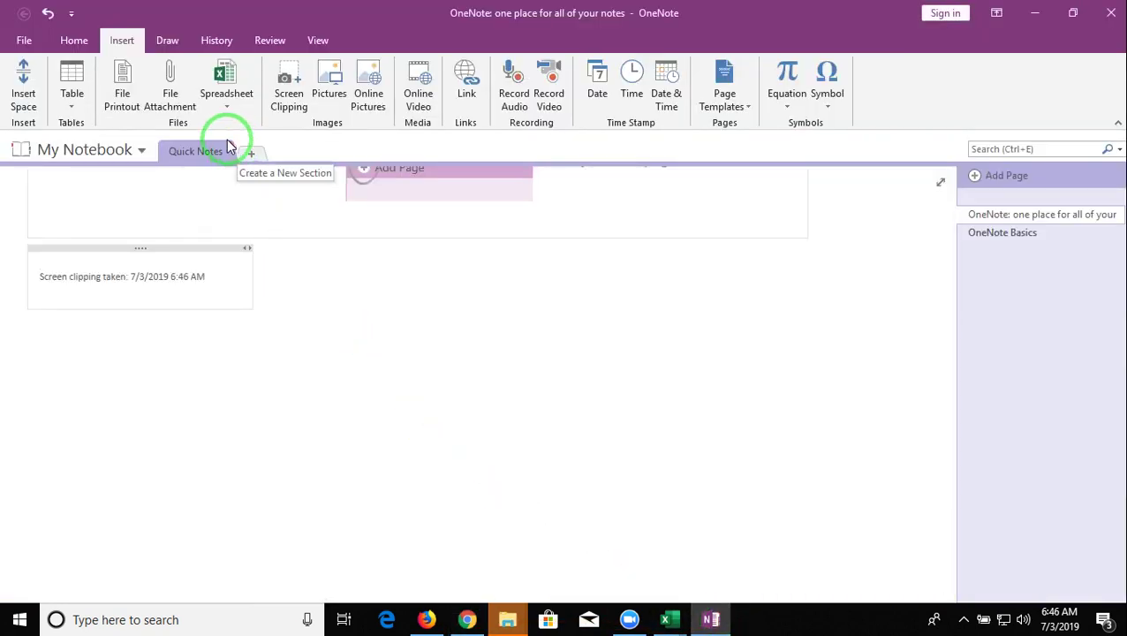
pyautogui.click(291, 88)
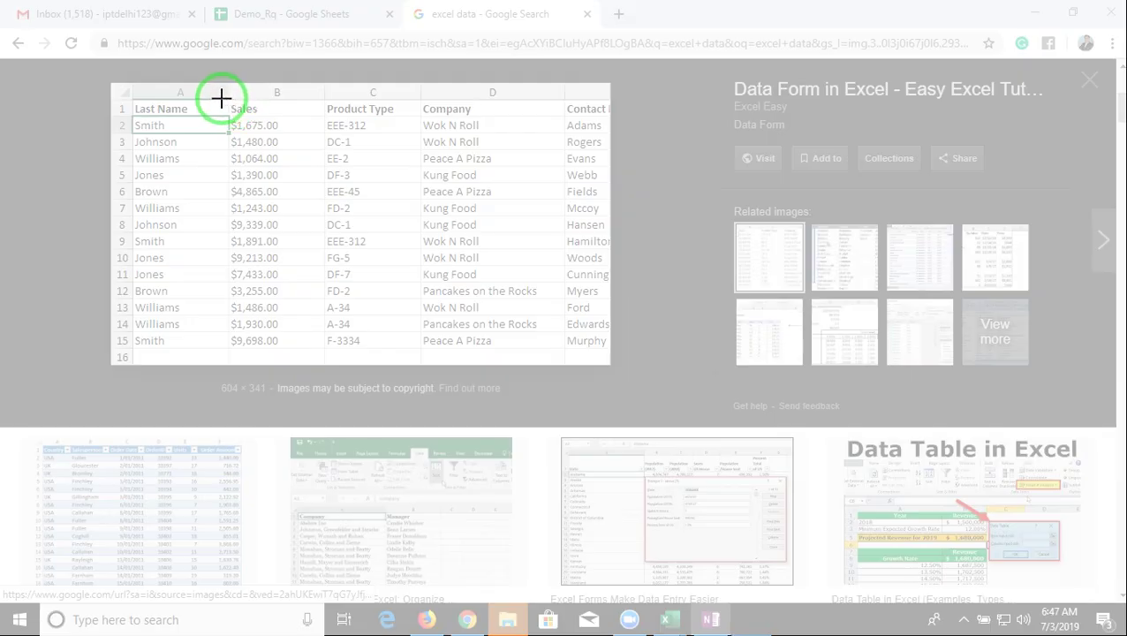
pyautogui.moveTo(218, 100); pyautogui.dragTo(320, 158)
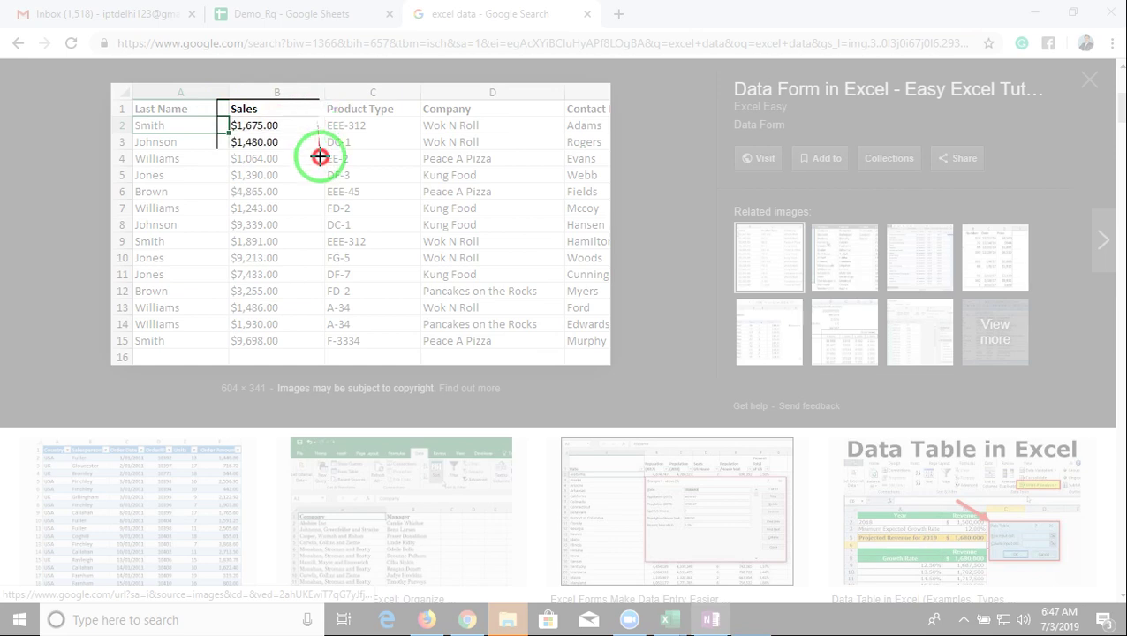
pyautogui.moveTo(320, 157); pyautogui.dragTo(324, 353)
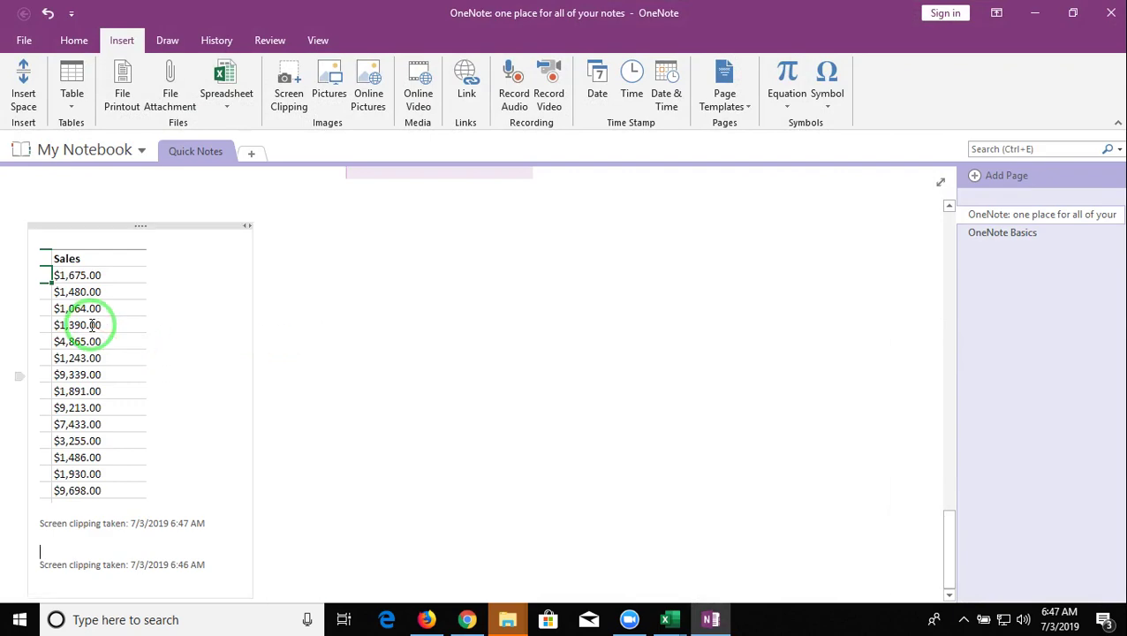
pyautogui.rightClick(91, 325)
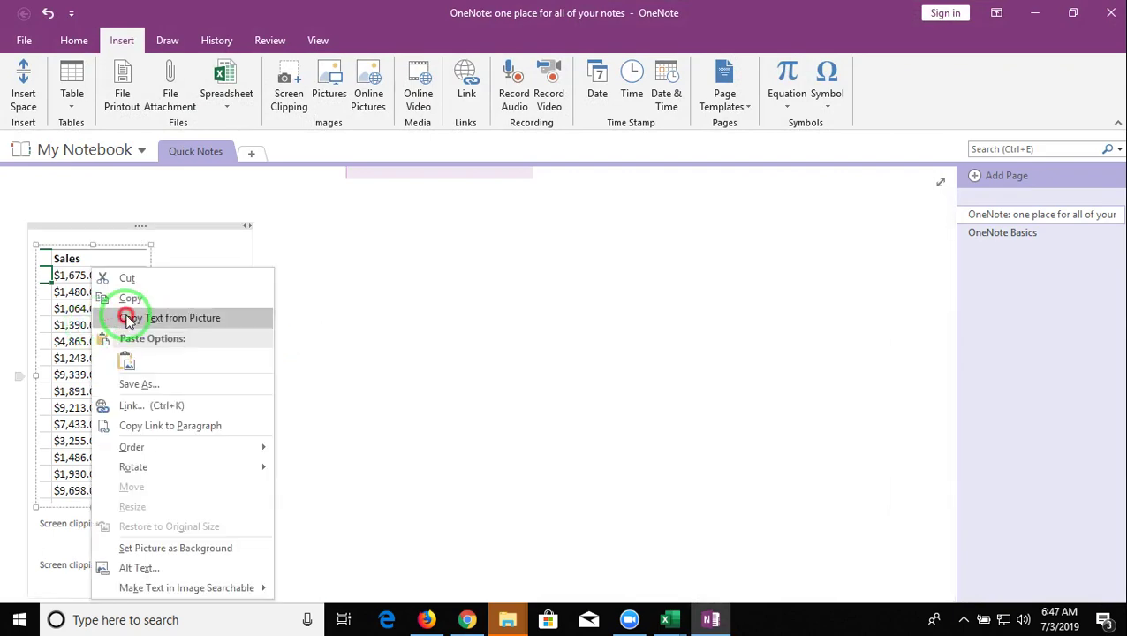
pyautogui.click(128, 318)
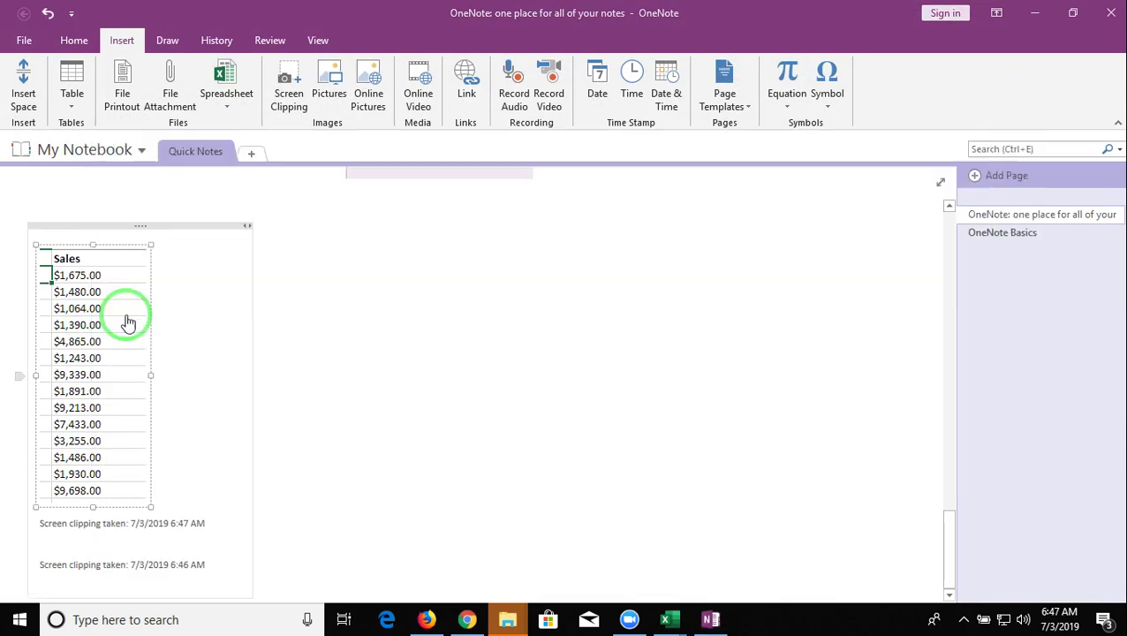
pyautogui.hotkey('alt', 'Tab')
pyautogui.hotkey('alt', 'Tab')
pyautogui.hotkey('alt', 'Tab')
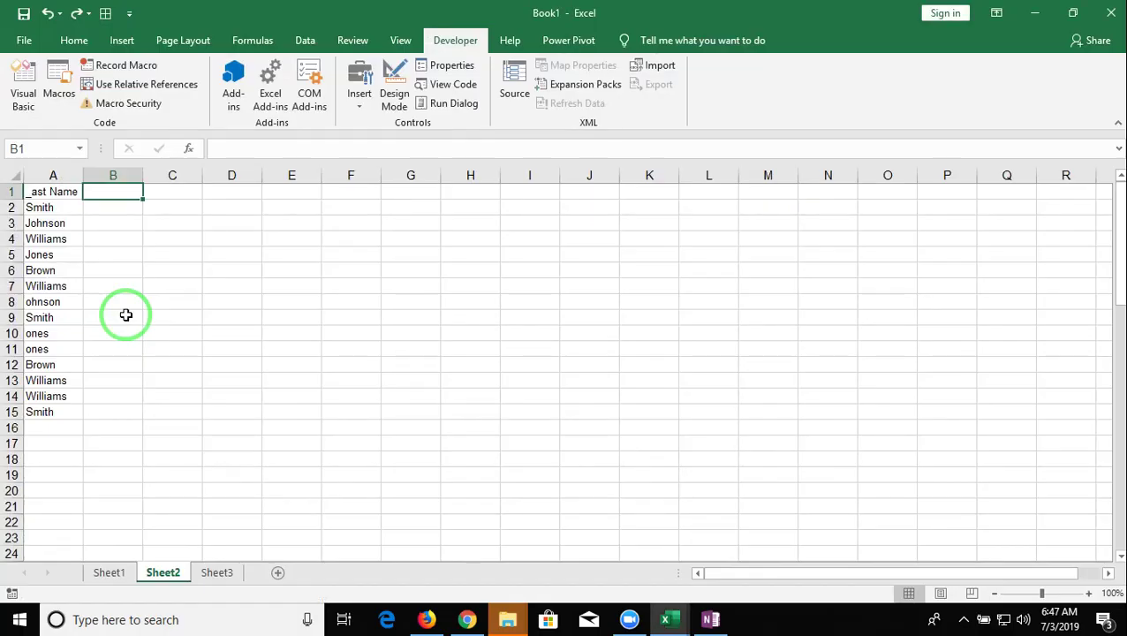
# Paste the Sales figures into column B, switch to Sheet1, then show the desktop and hidden tray icons.
pyautogui.hotkey('ctrl', 'v')
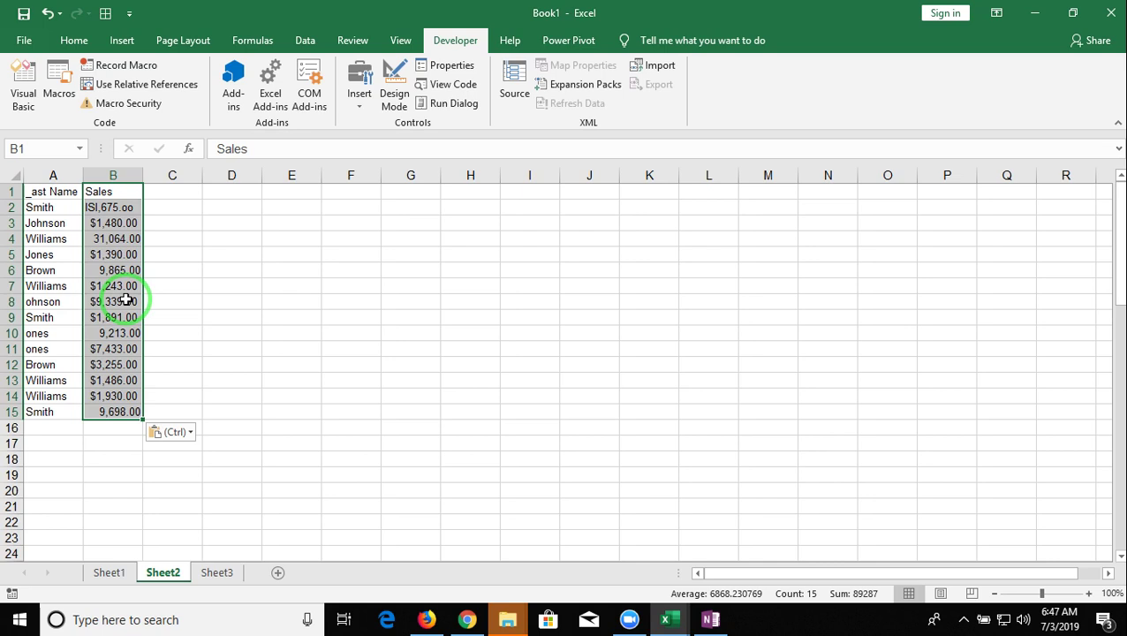
pyautogui.click(108, 570)
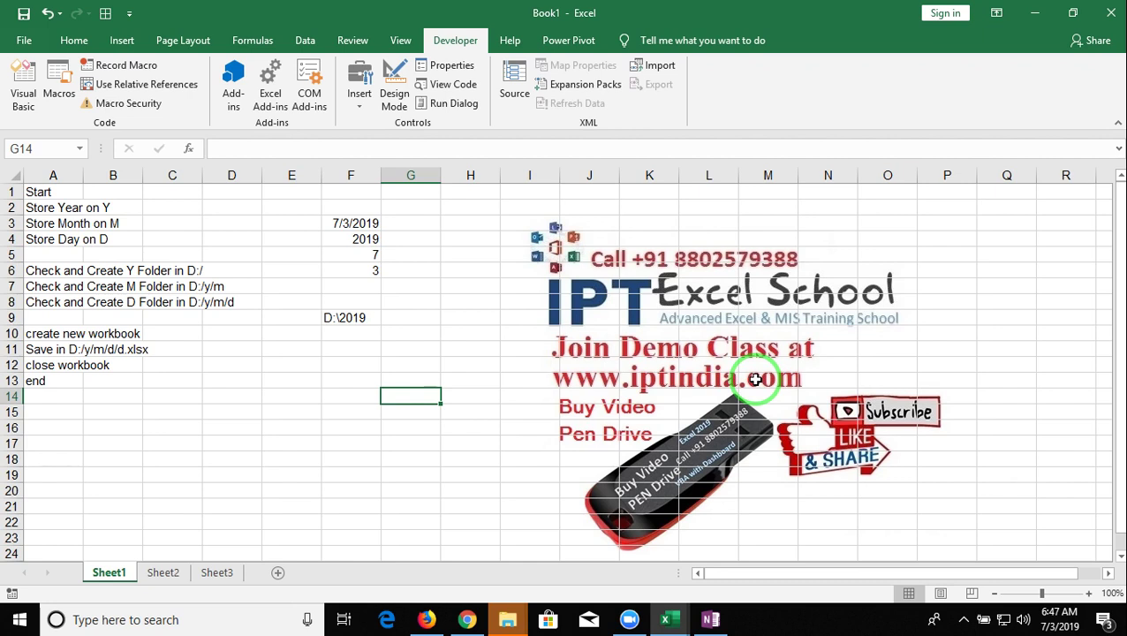
pyautogui.press('super+d')
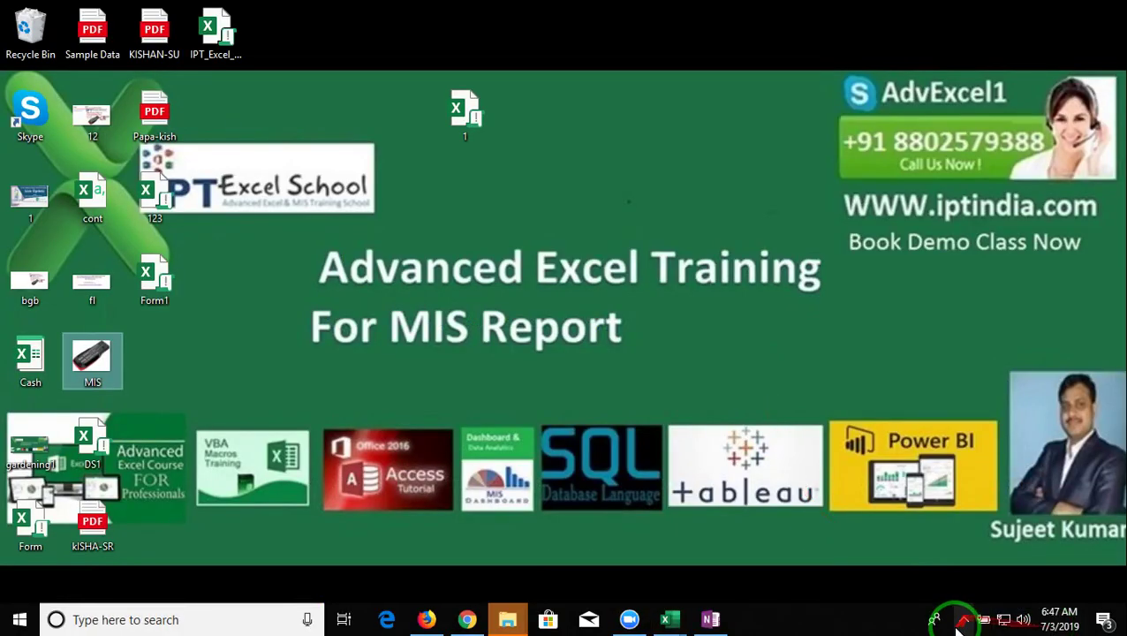
pyautogui.click(965, 621)
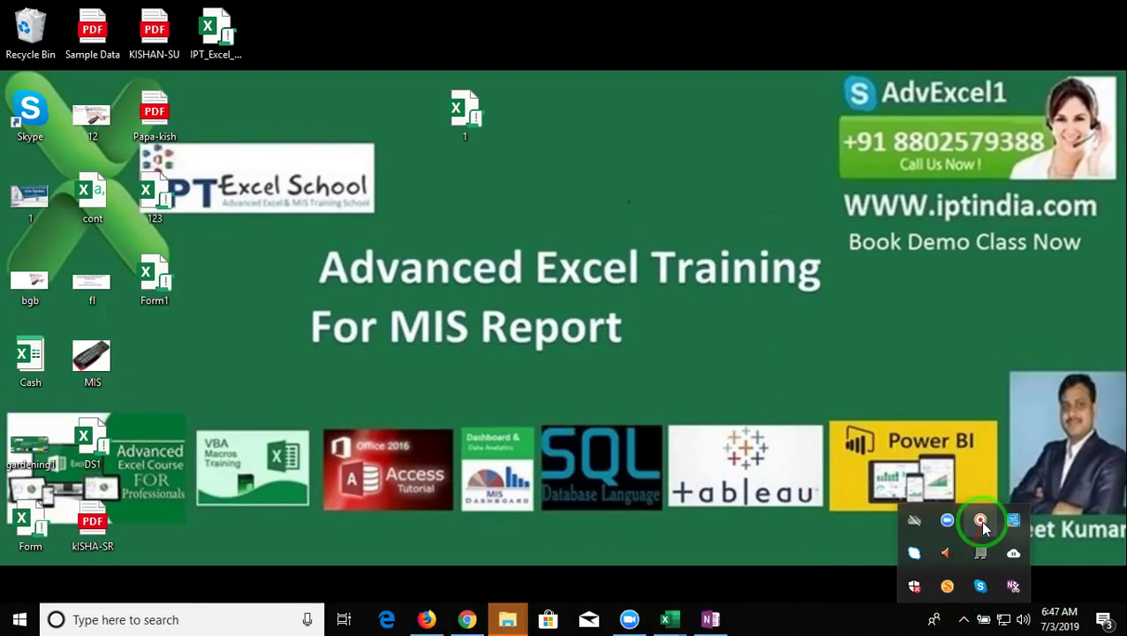